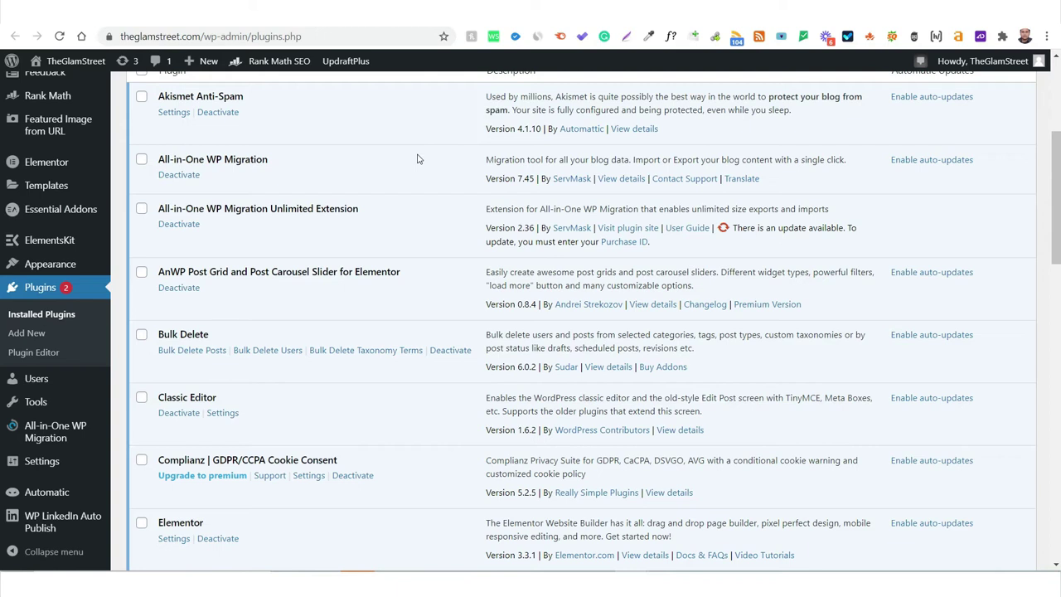
Step: Scroll through the 24 installed plugins, then go to the Add New plugins page
scroll(332, 332, up, 5)
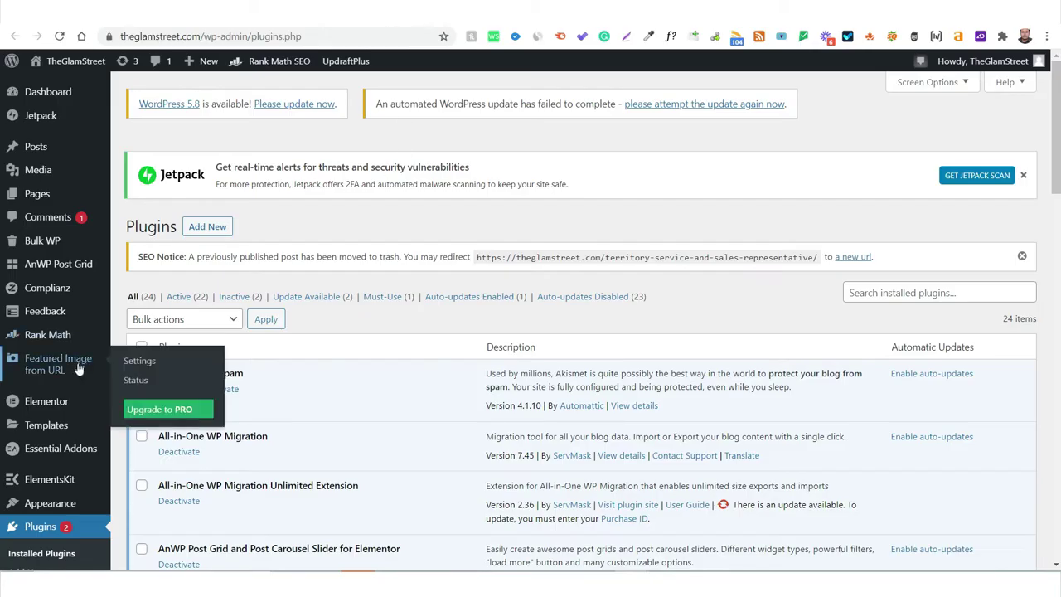
scroll(83, 381, down, 1)
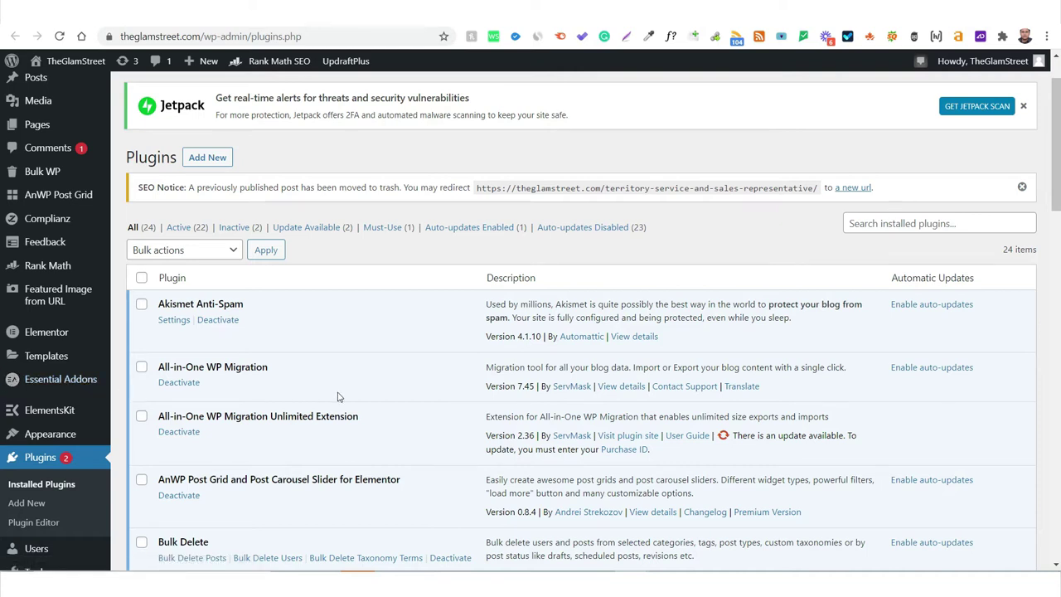
scroll(337, 397, down, 3)
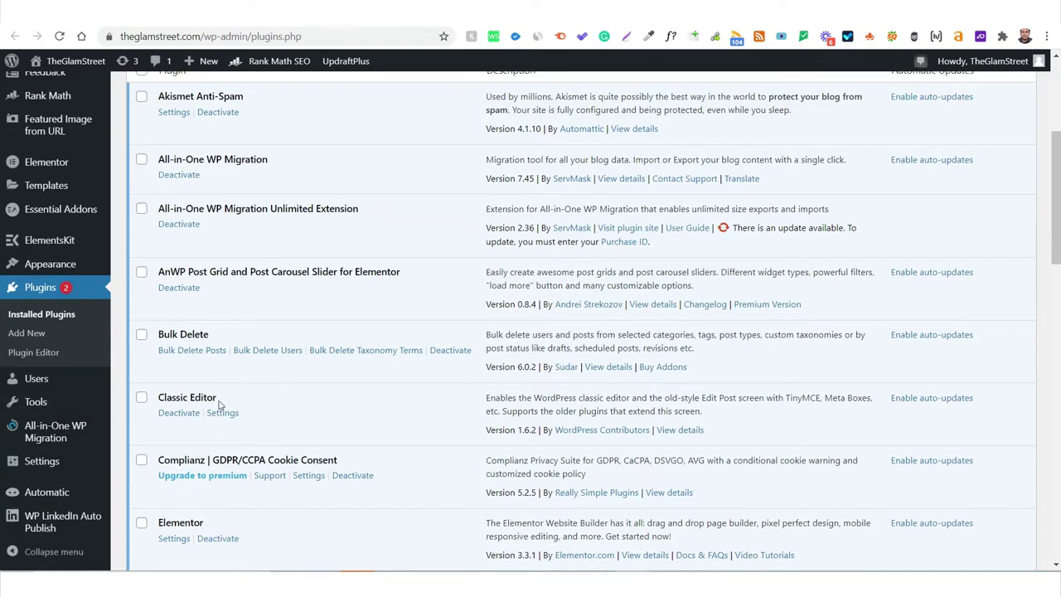
scroll(221, 406, down, 2)
scroll(220, 404, down, 5)
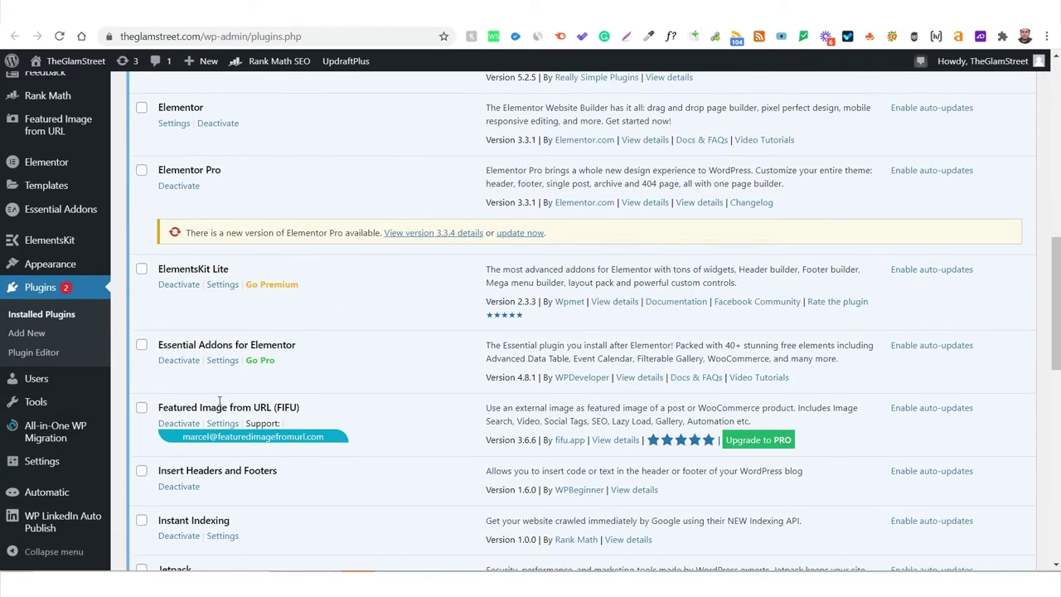
scroll(219, 403, down, 5)
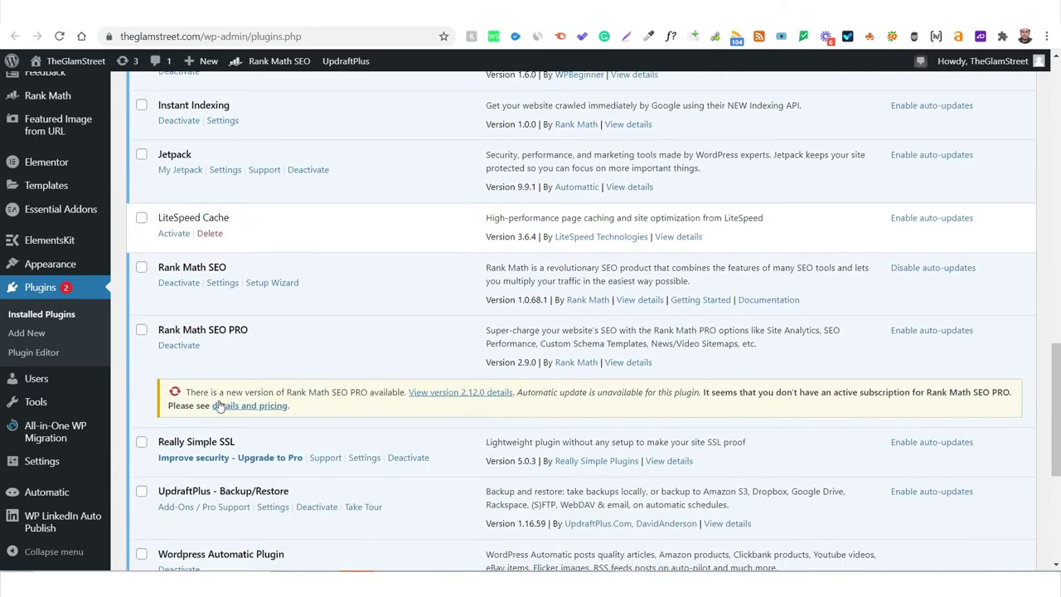
scroll(220, 404, down, 3)
scroll(220, 405, up, 7)
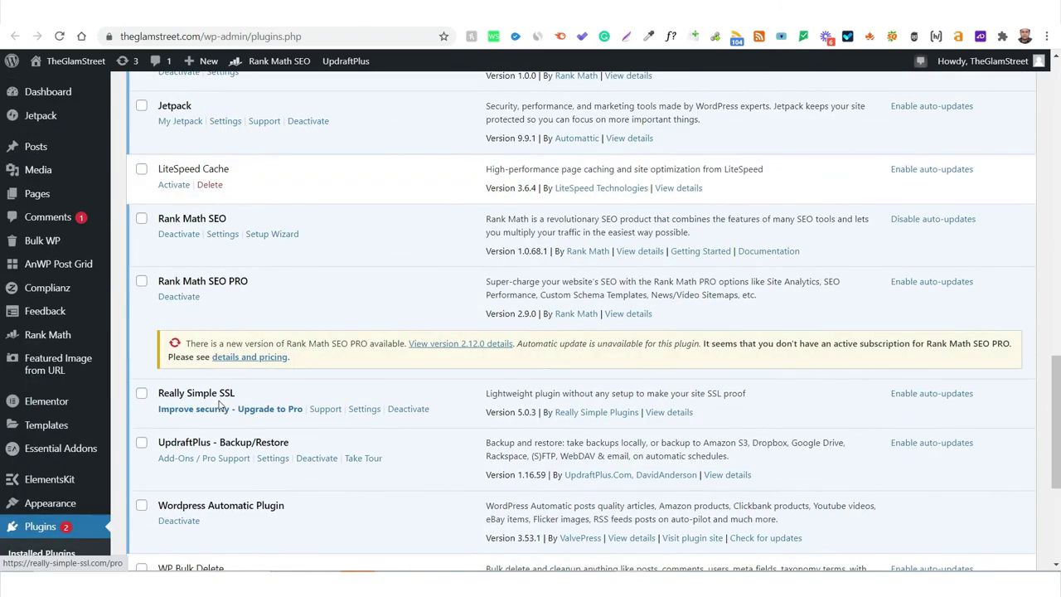
scroll(220, 404, up, 7)
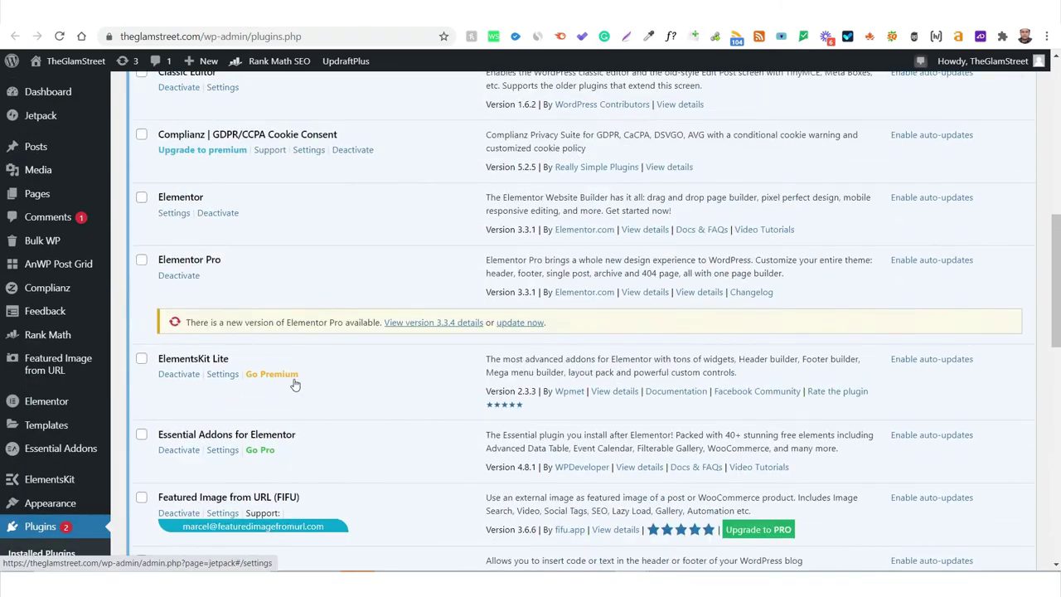
scroll(328, 366, up, 4)
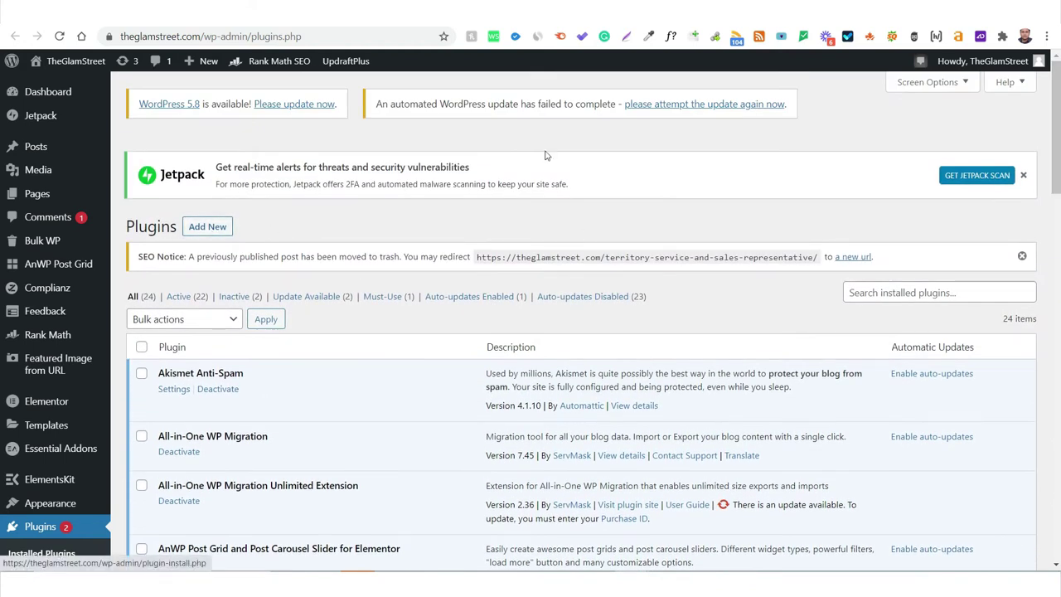
click(208, 227)
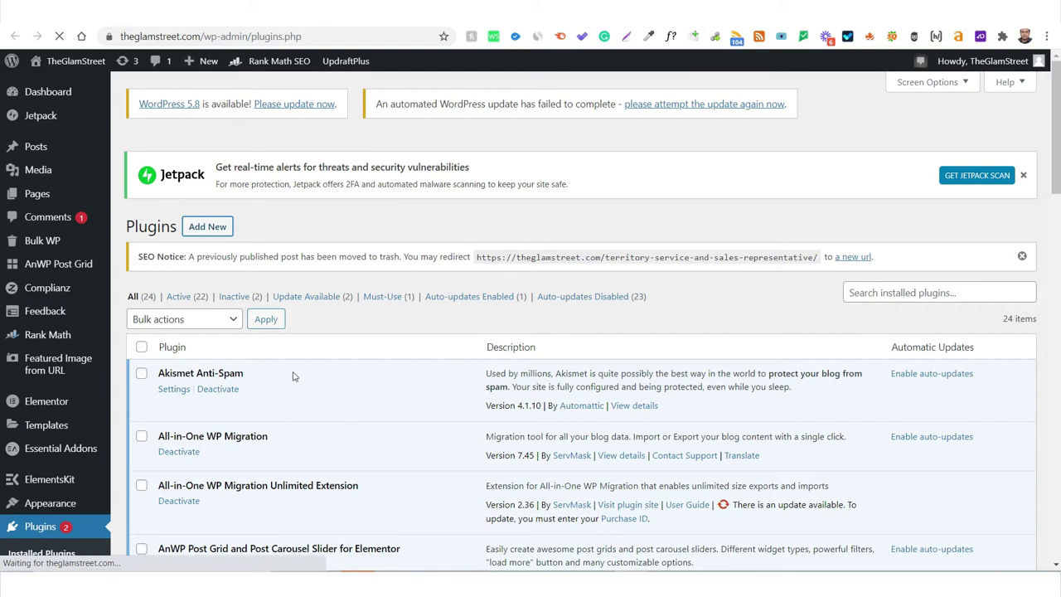
Step: Google 'rankmath instant indexing plugin', open the rankmath.com plugin page, then return to WordPress
key(ctrl+t)
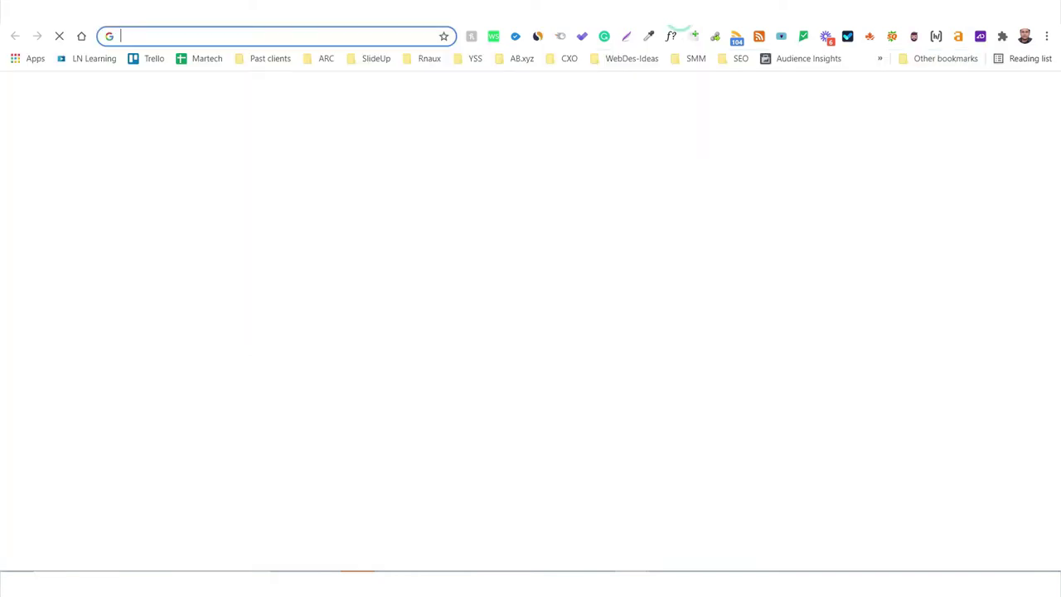
text(rankm)
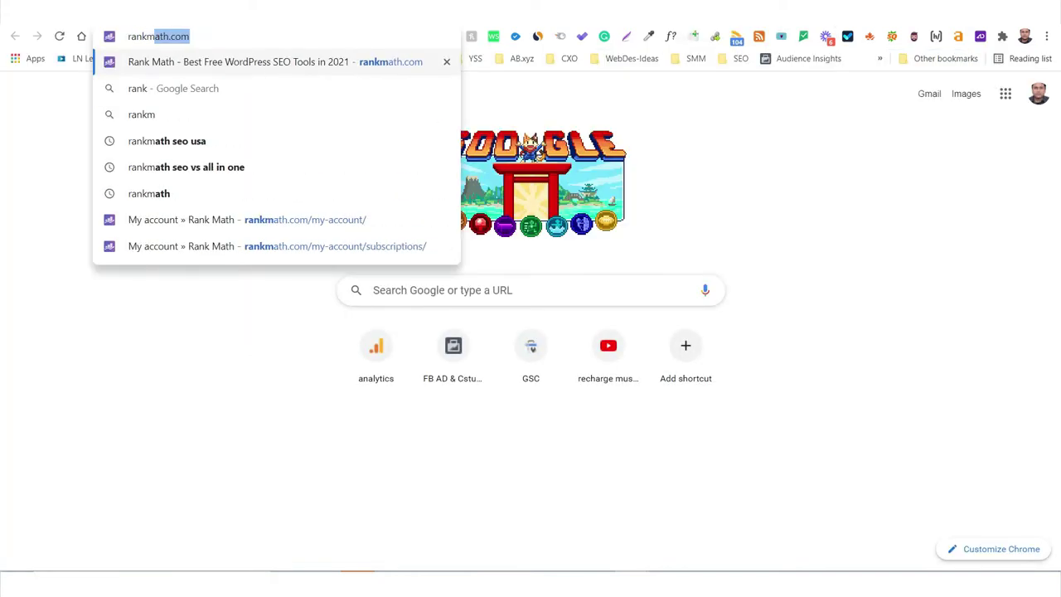
text(ath instant )
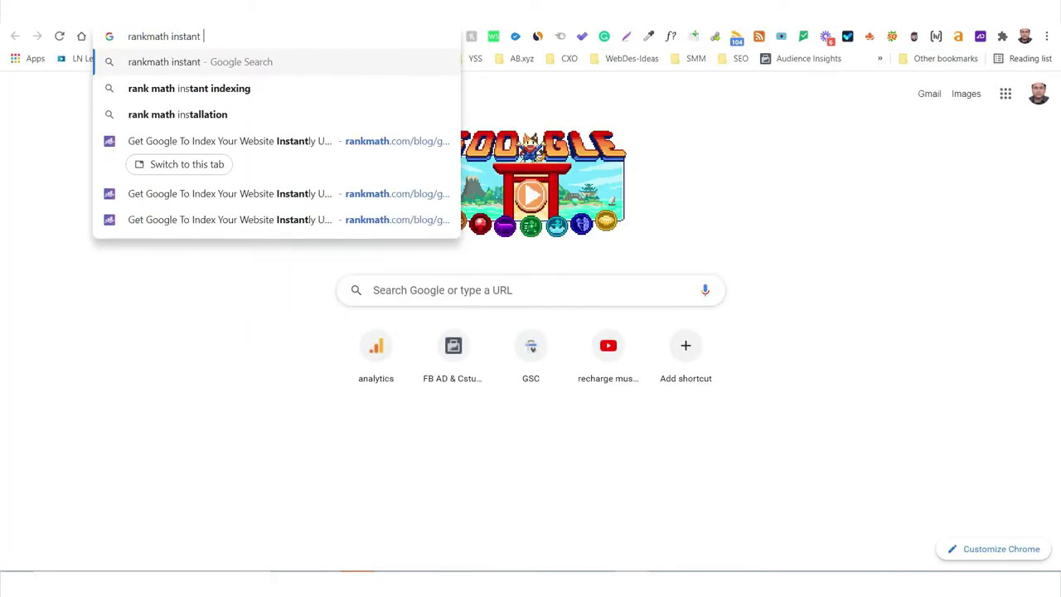
text(indexing plugin)
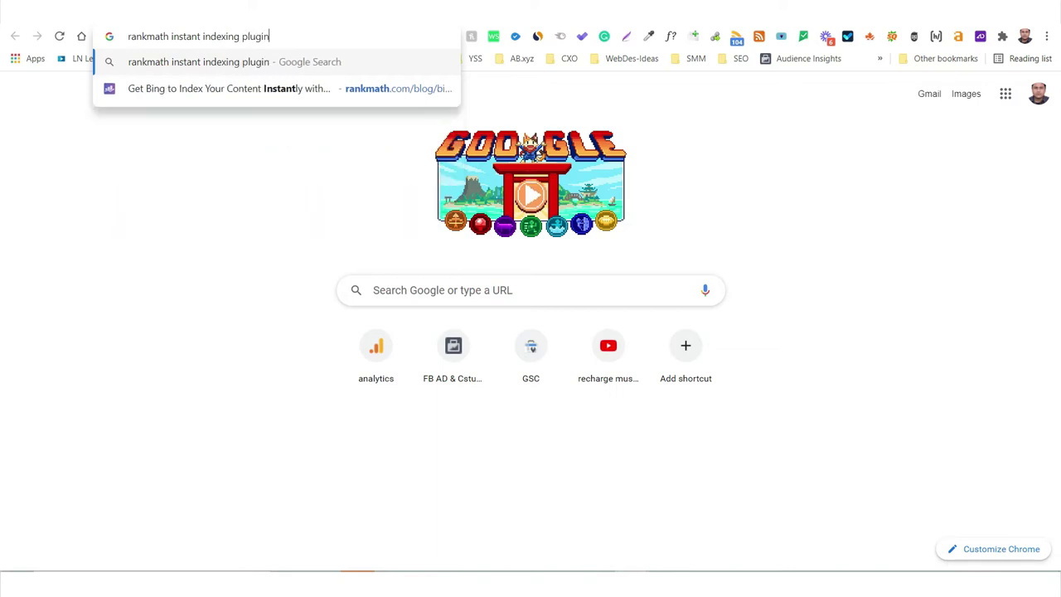
key(Return)
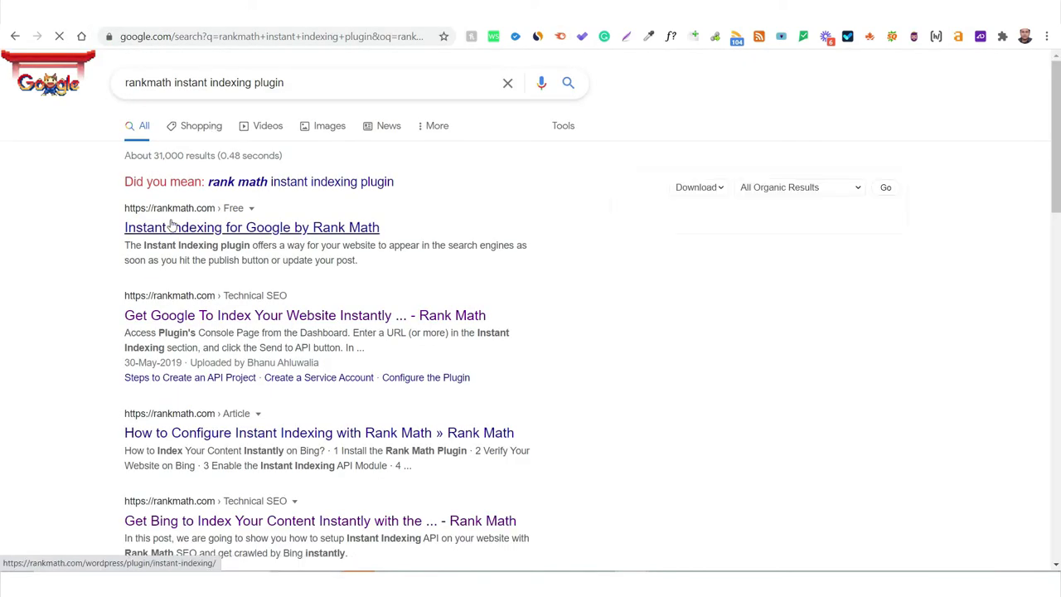
click(190, 233)
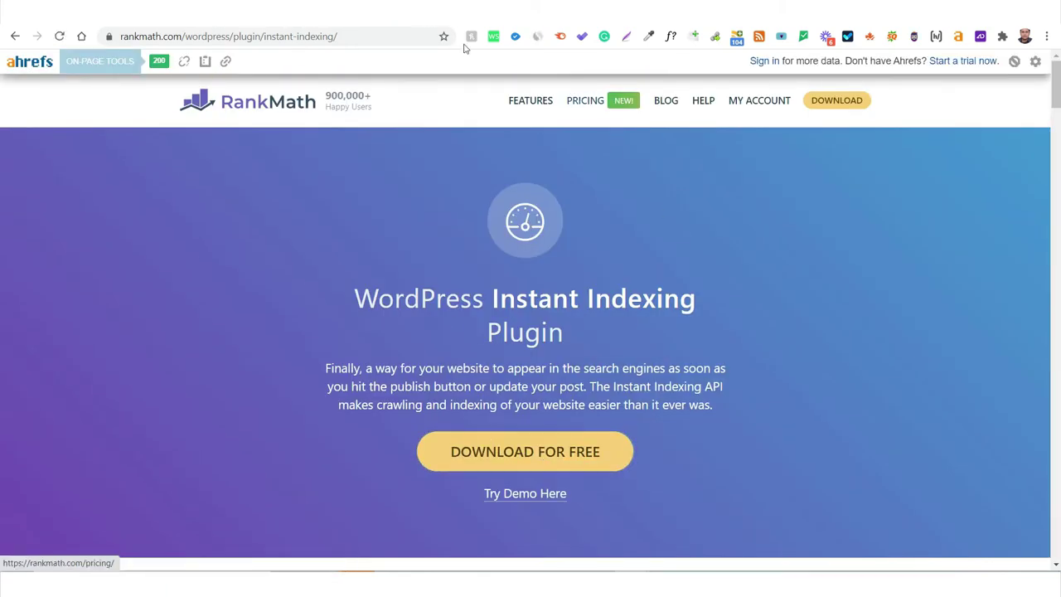
click(415, 12)
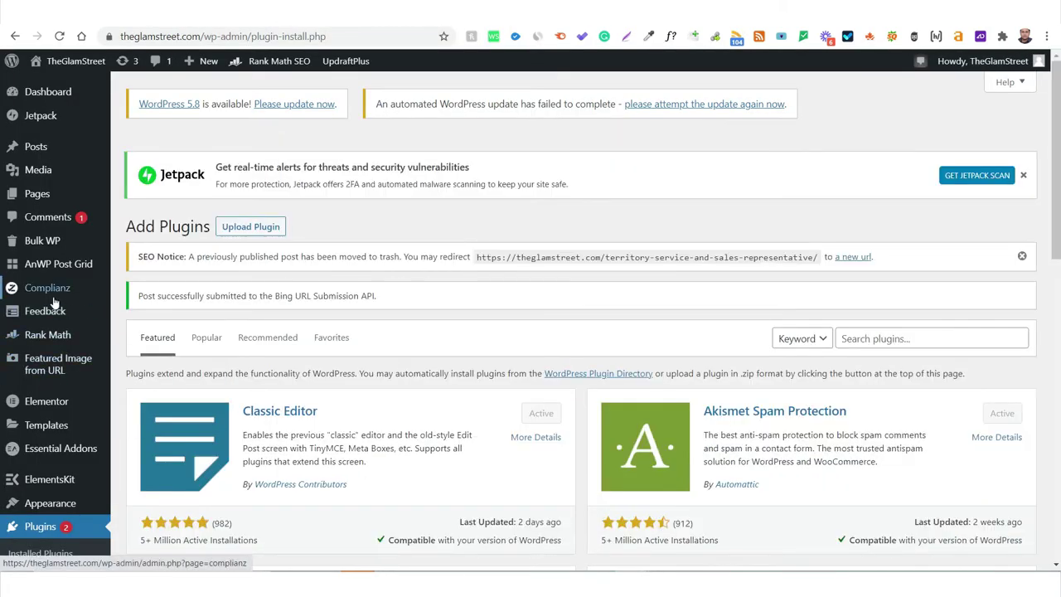
Step: Open Rank Math's Instant Indexing settings from the sidebar flyout, including a copy in a new tab
click(43, 334)
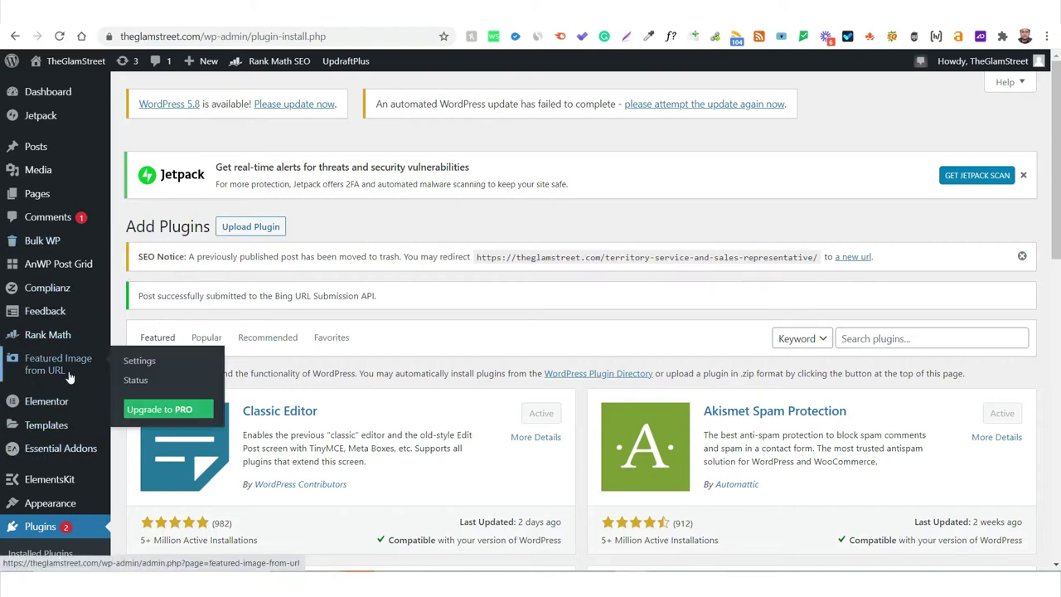
mouse_move(71, 334)
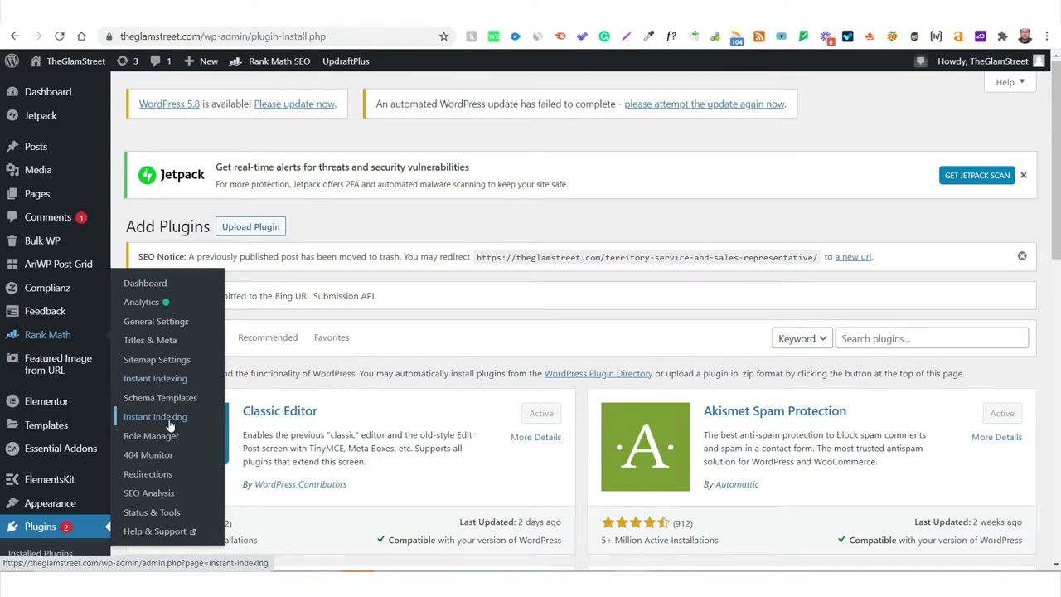
right_click(151, 373)
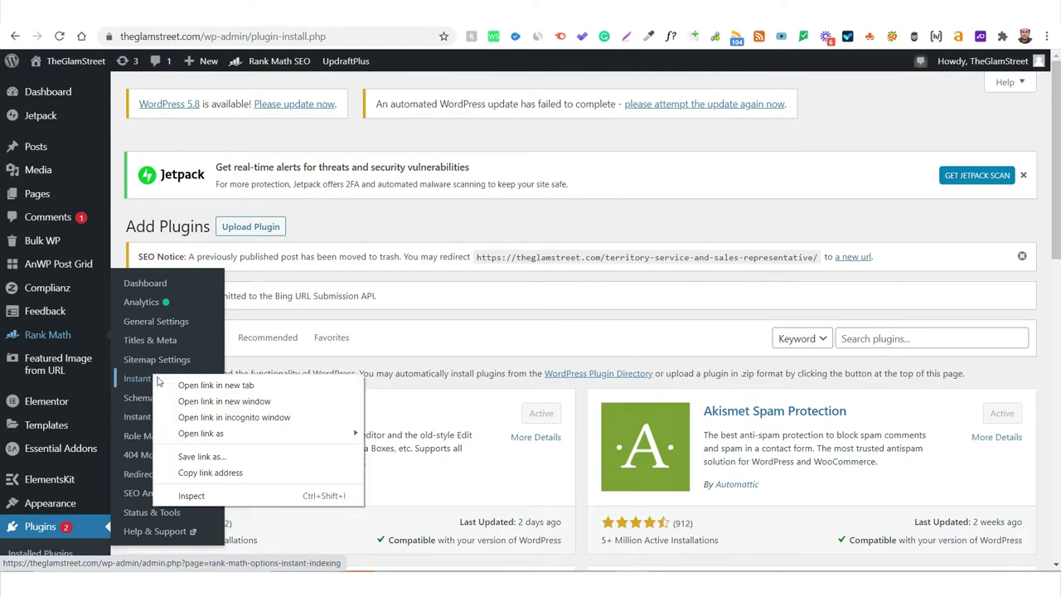
click(170, 384)
right_click(155, 421)
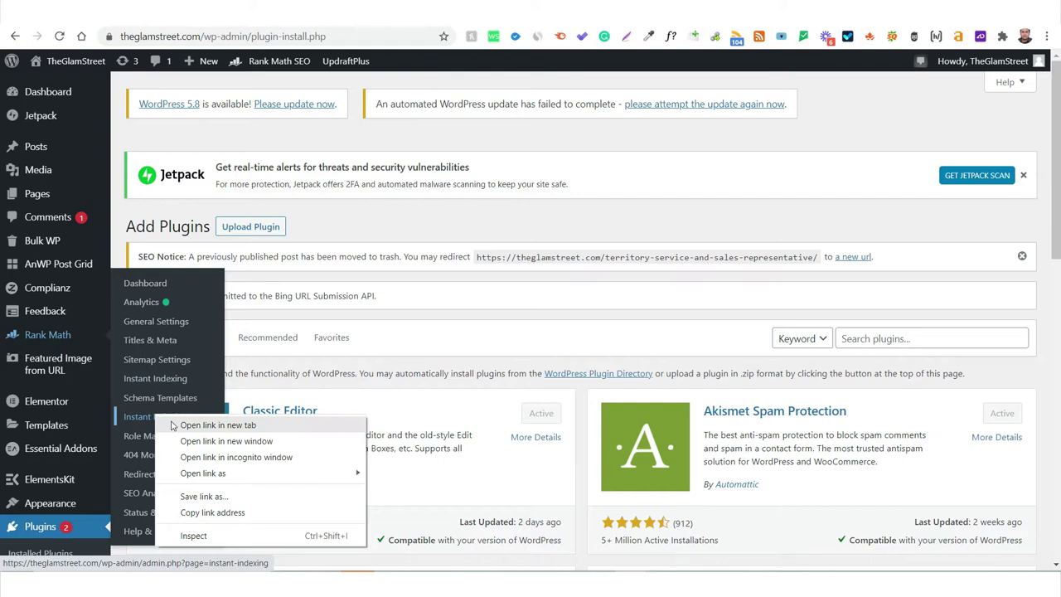
click(171, 425)
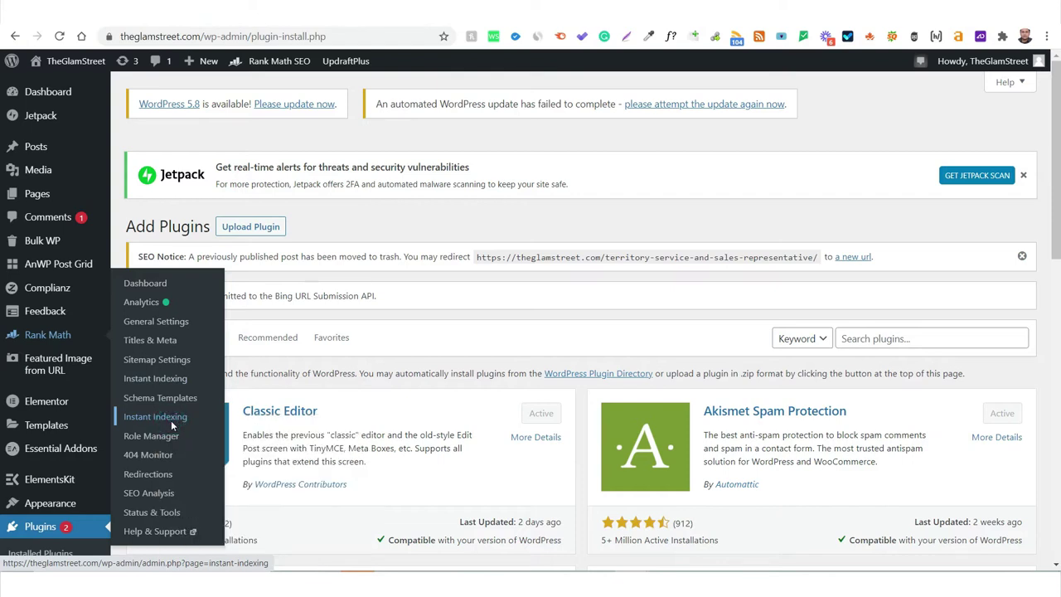
click(171, 420)
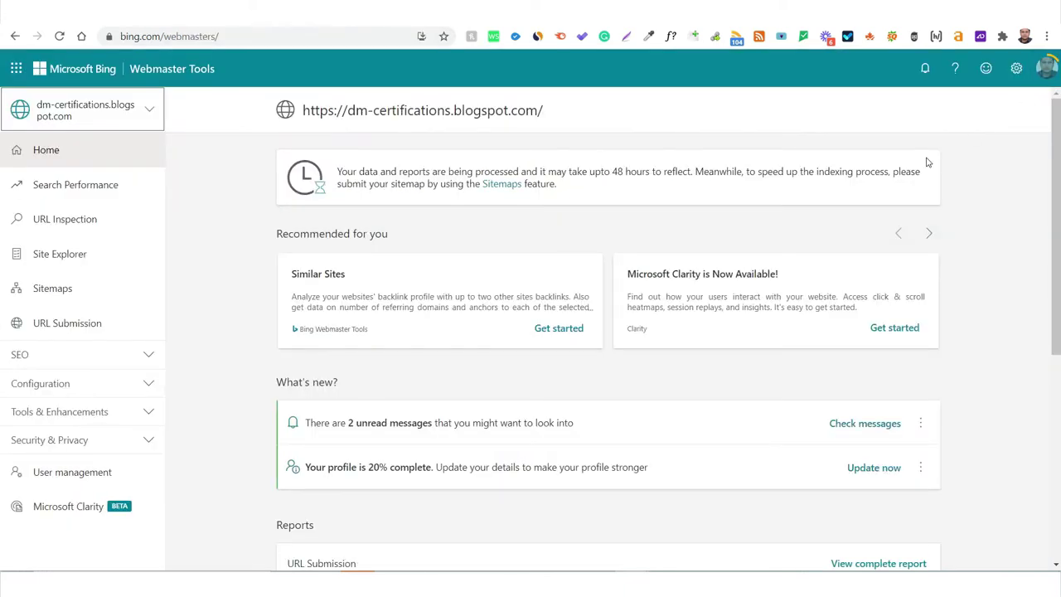
Step: Copy the site's API key from Bing Webmaster Tools' API access settings
click(1016, 72)
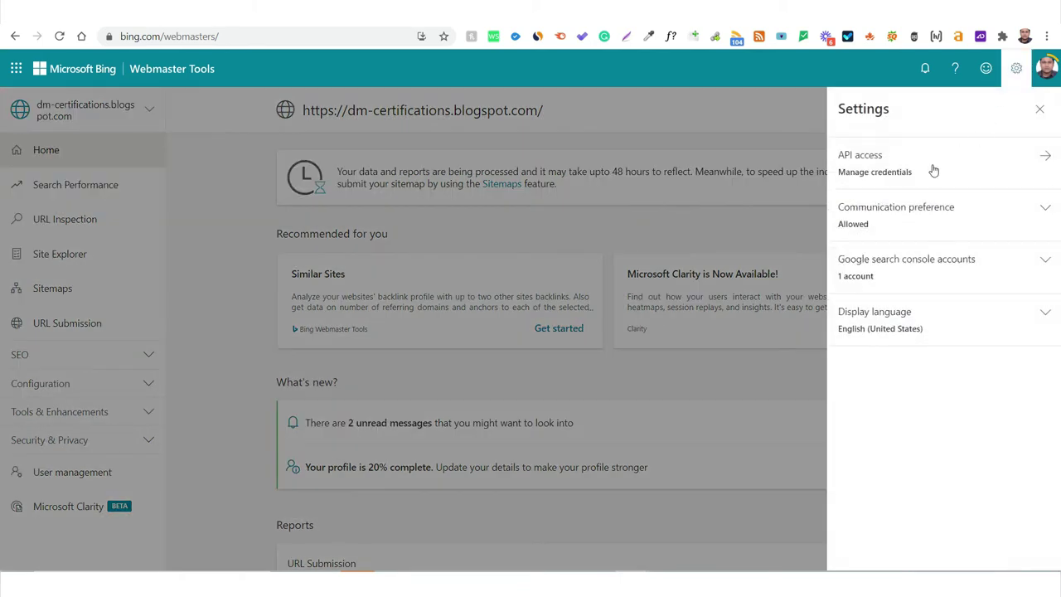
click(869, 158)
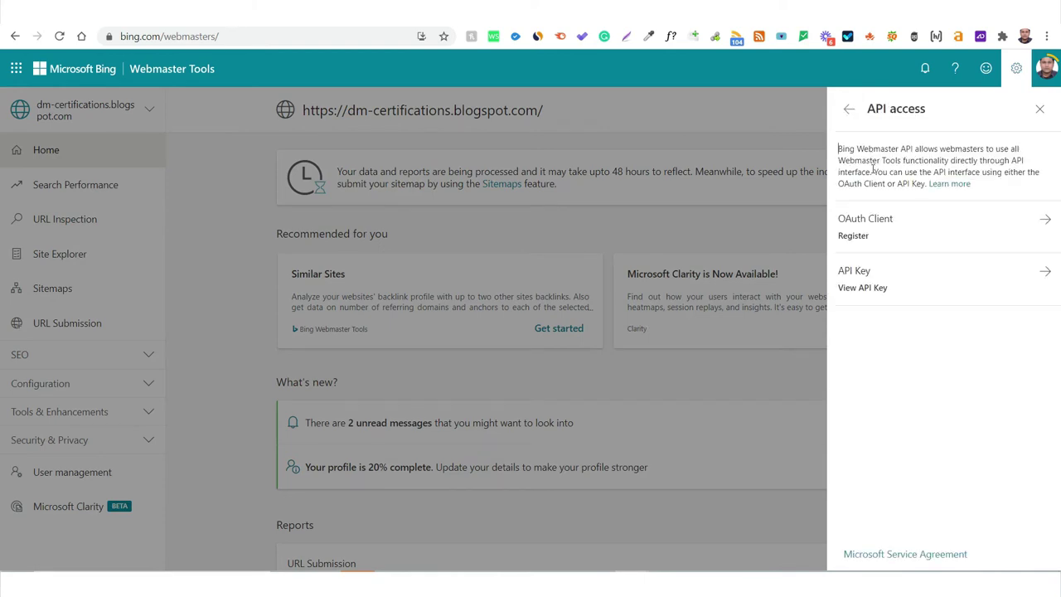
click(875, 285)
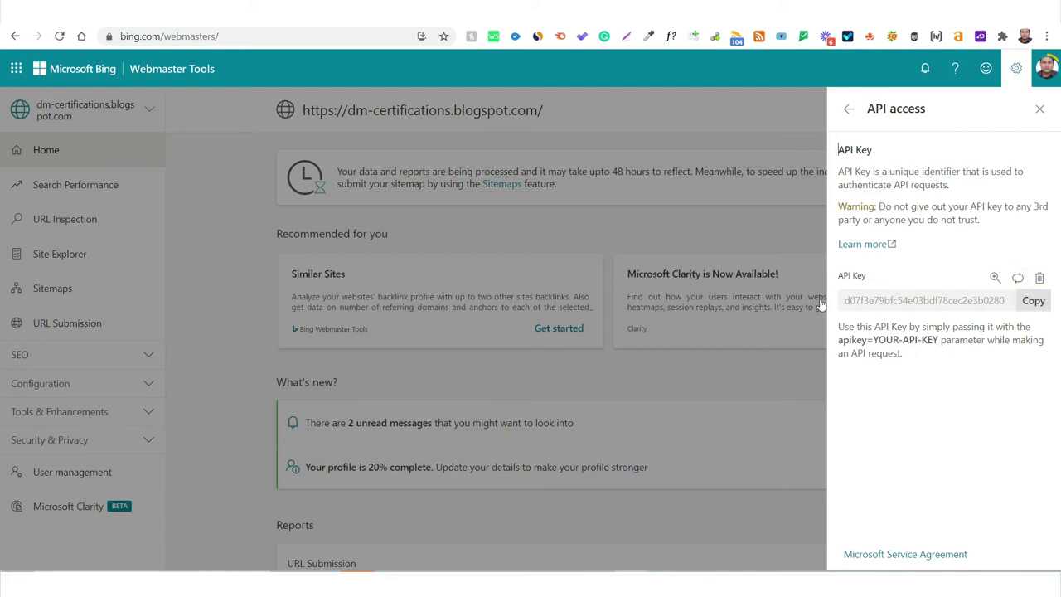
click(1028, 305)
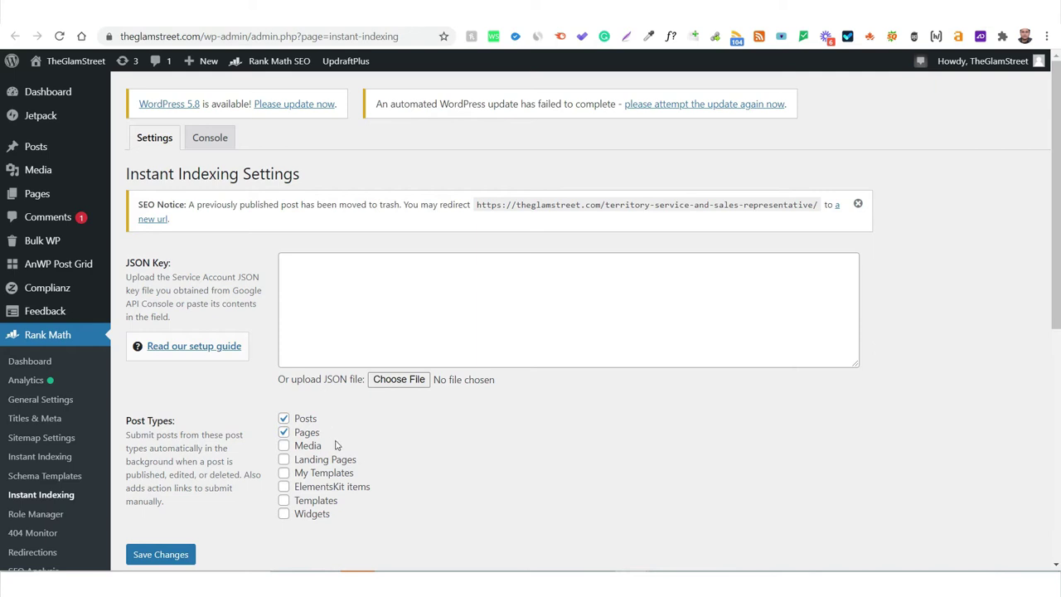
Step: Scroll through the Instant Indexing settings page to review the empty JSON Key field
scroll(334, 445, down, 1)
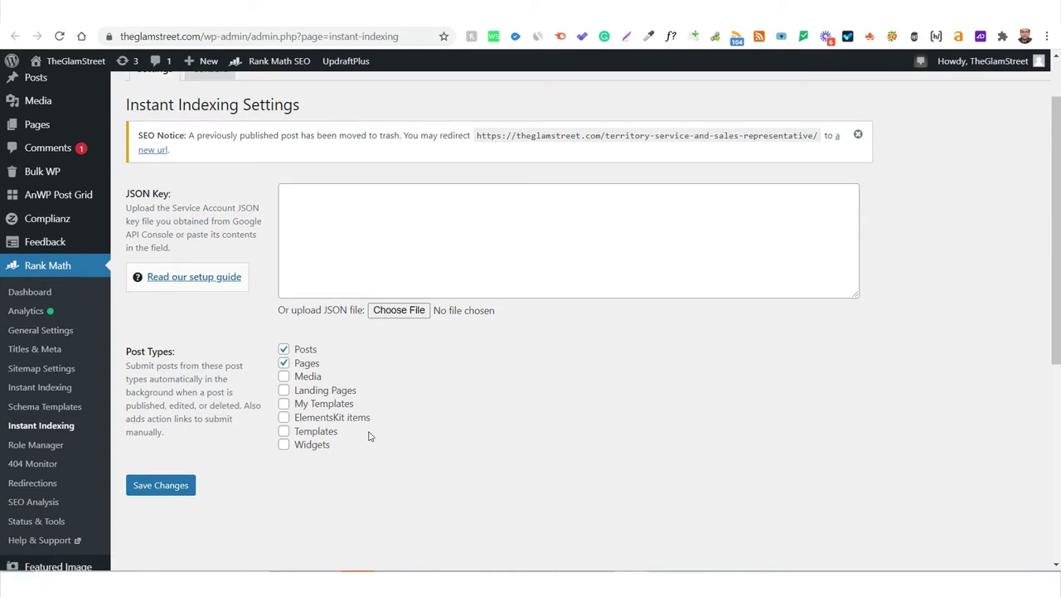
scroll(368, 436, up, 1)
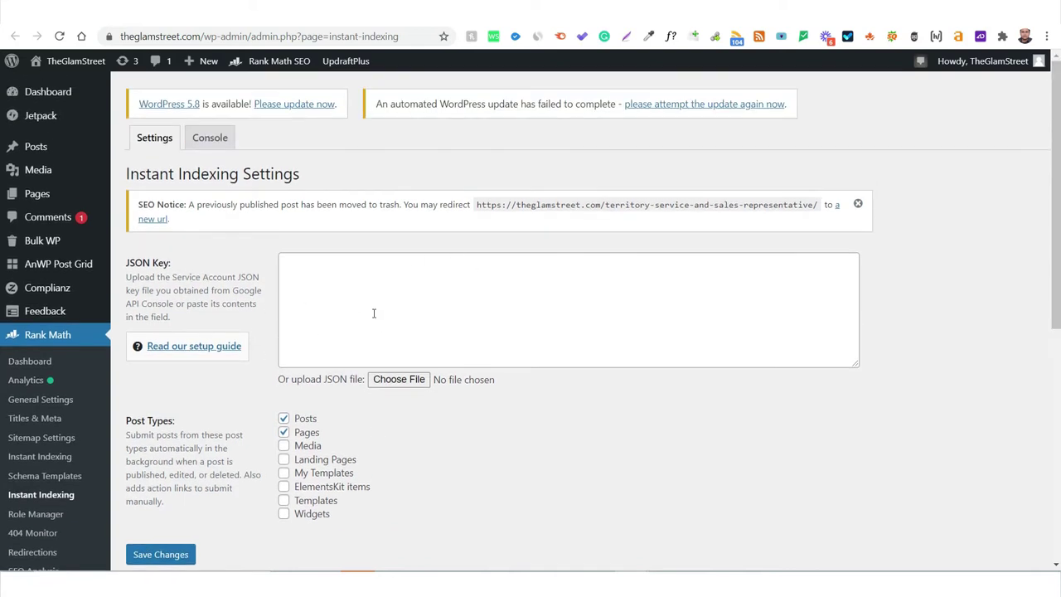
scroll(374, 313, down, 1)
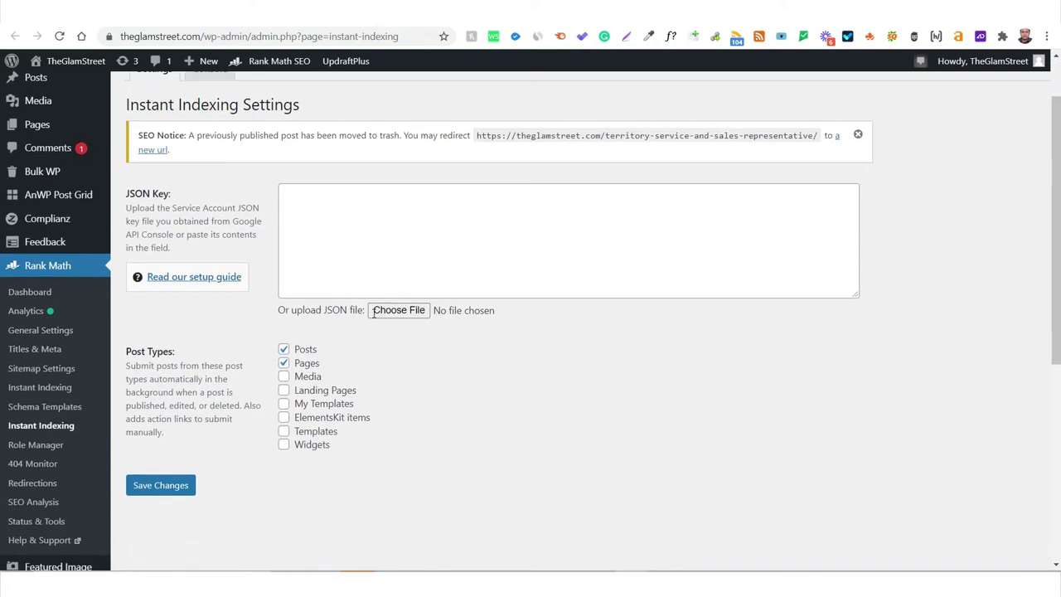
scroll(373, 314, up, 1)
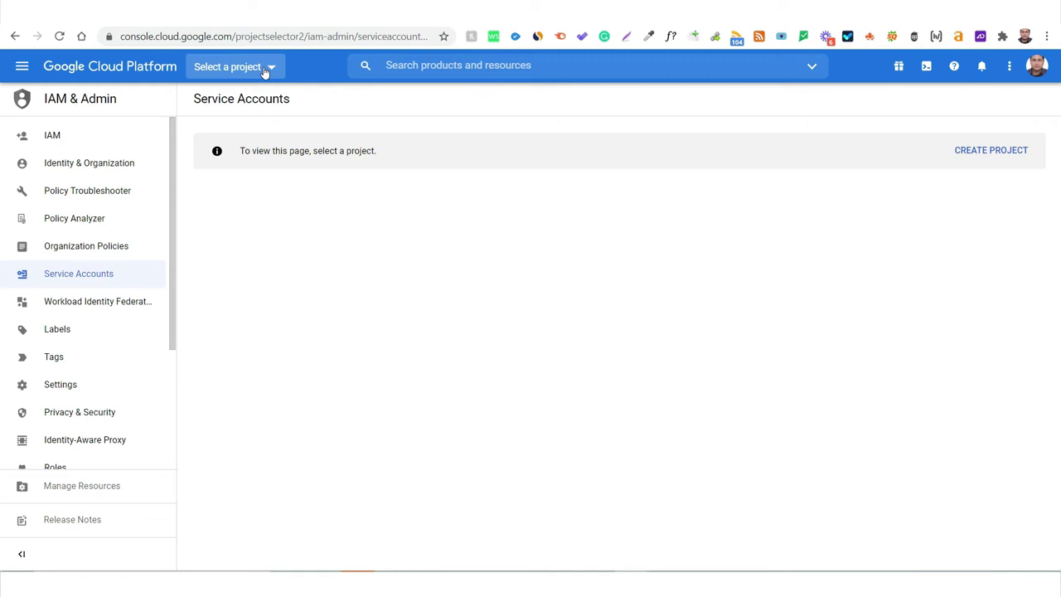
Step: Start a new Google Cloud project and name it 'TheGlamStreet Website'
click(266, 68)
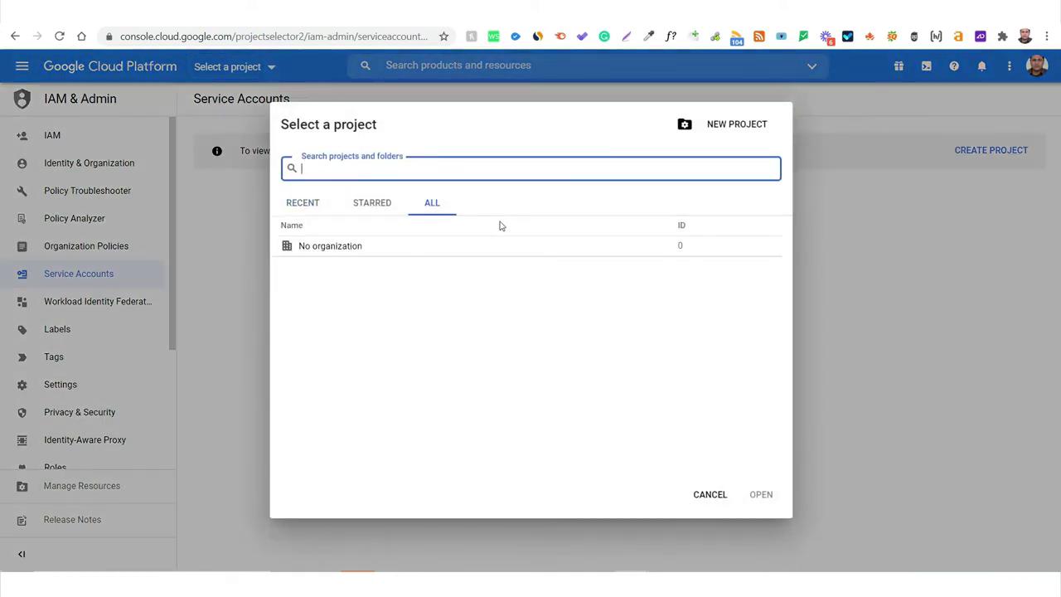
click(1006, 150)
click(1006, 150)
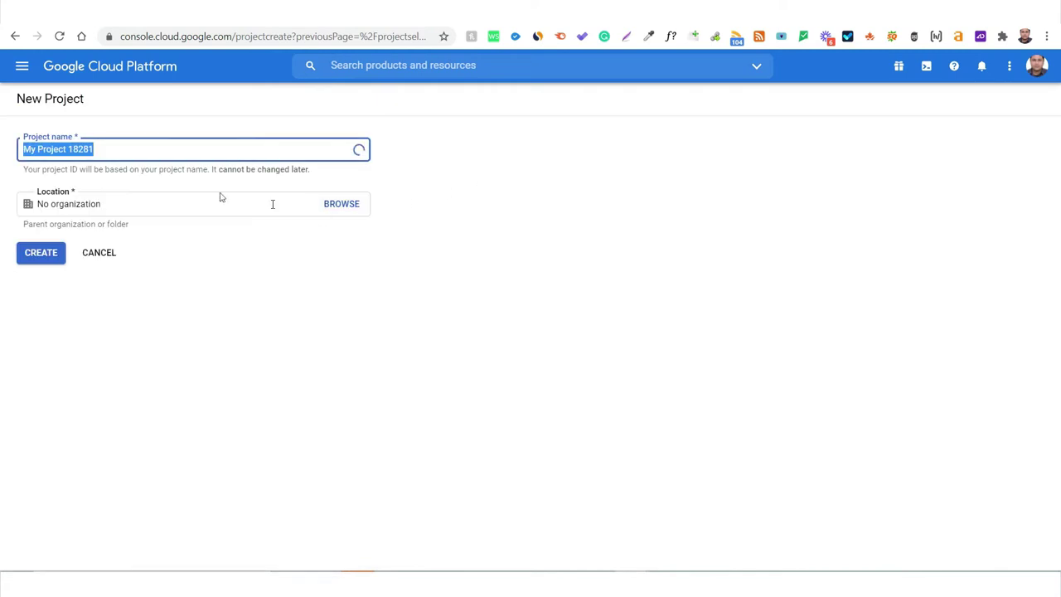
text(TheGlam S)
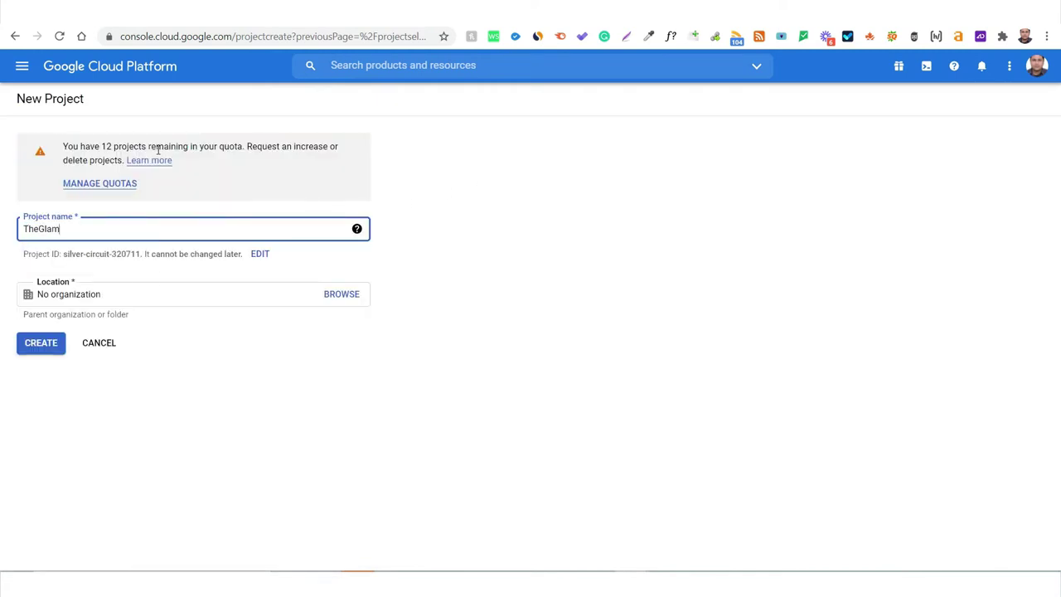
key(BackSpace)
key(BackSpace)
text(Street)
text( Wev)
text(sitr)
key(BackSpace)
text(e)
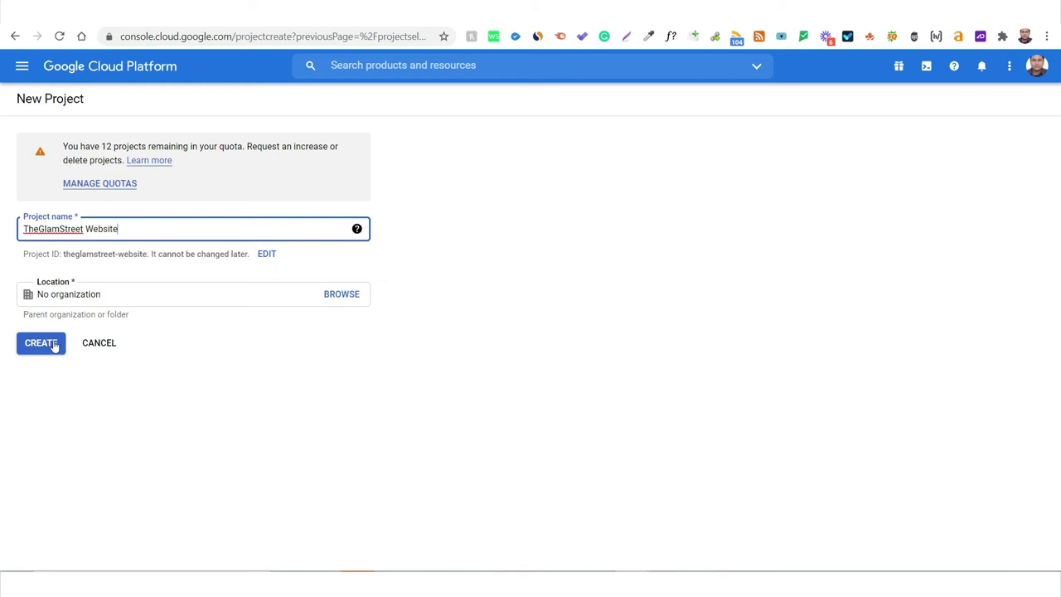
Step: Keep No organization as the project location and create the project
click(153, 294)
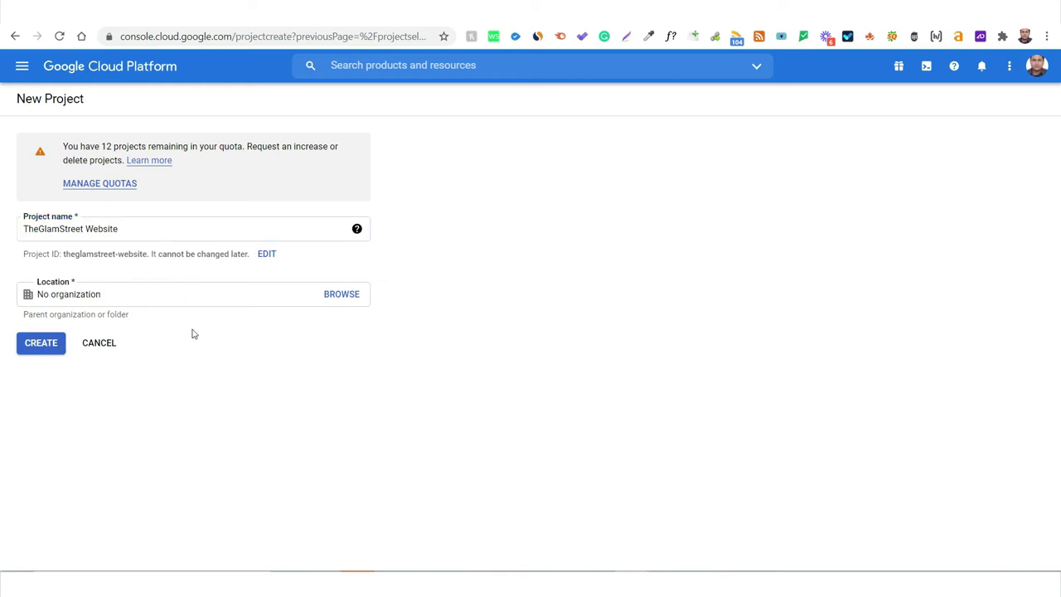
click(345, 303)
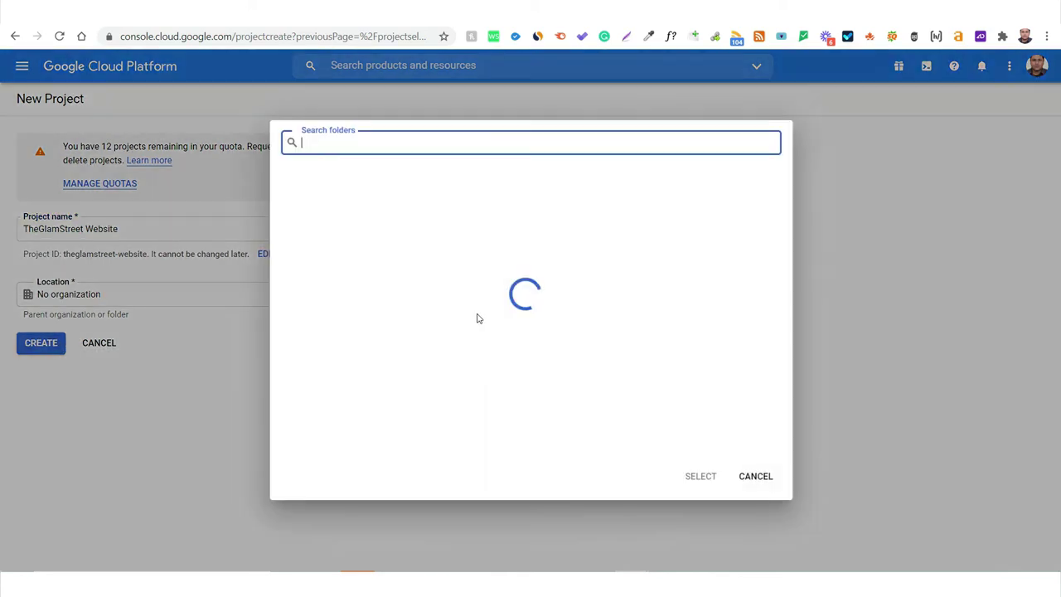
click(483, 196)
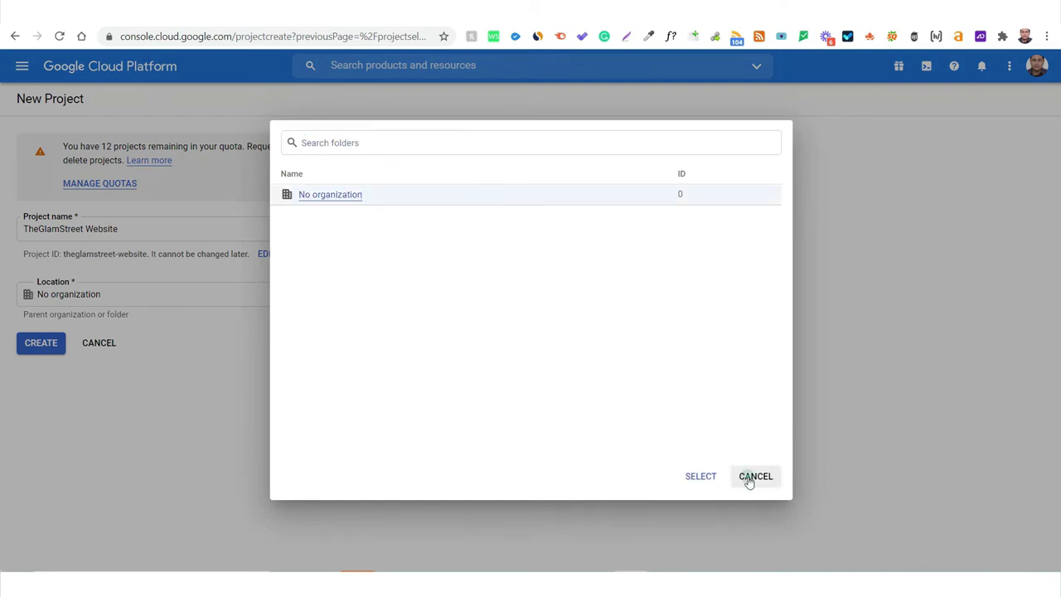
click(750, 479)
click(39, 346)
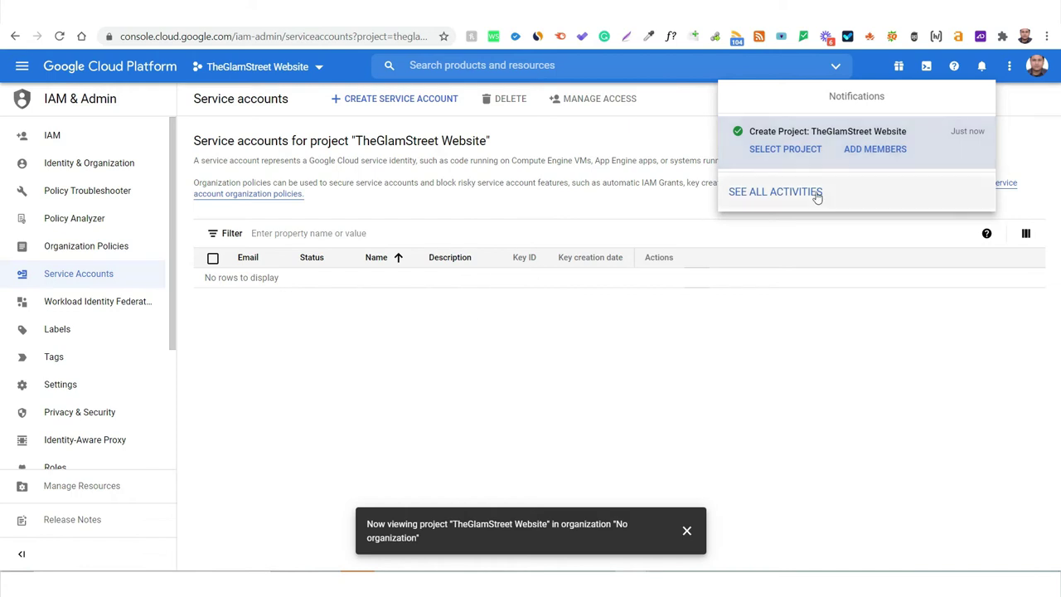
click(412, 102)
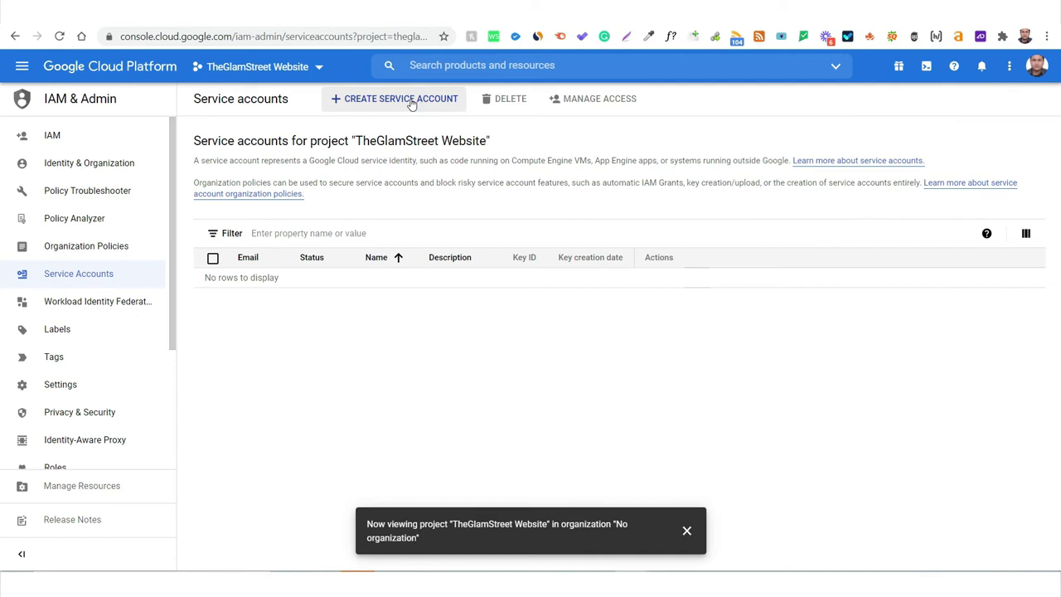
Step: Create a service account named 'TheGlamStreet Service Acc' with no description
click(412, 102)
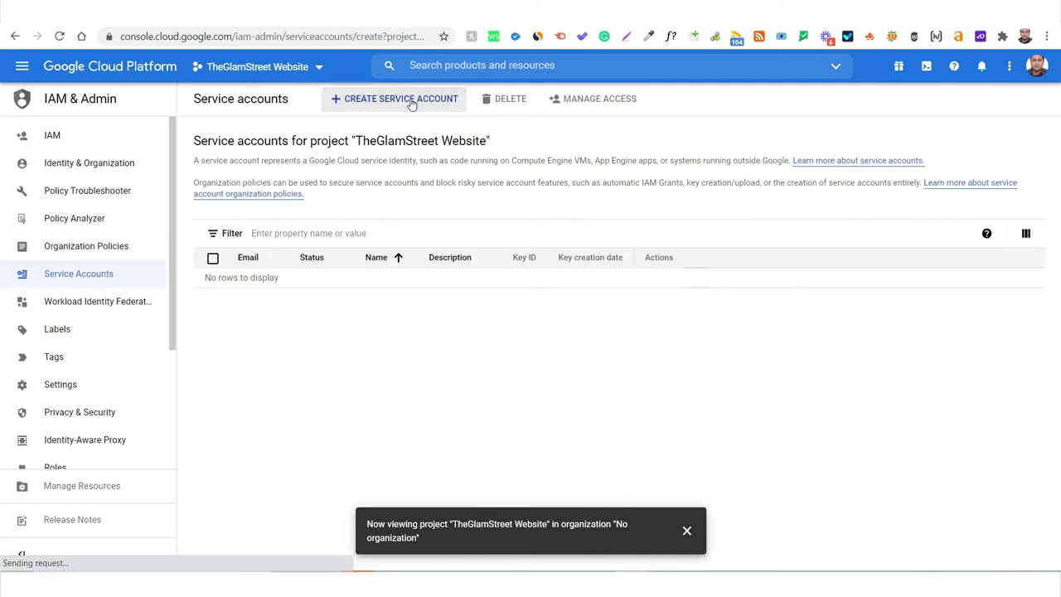
click(278, 179)
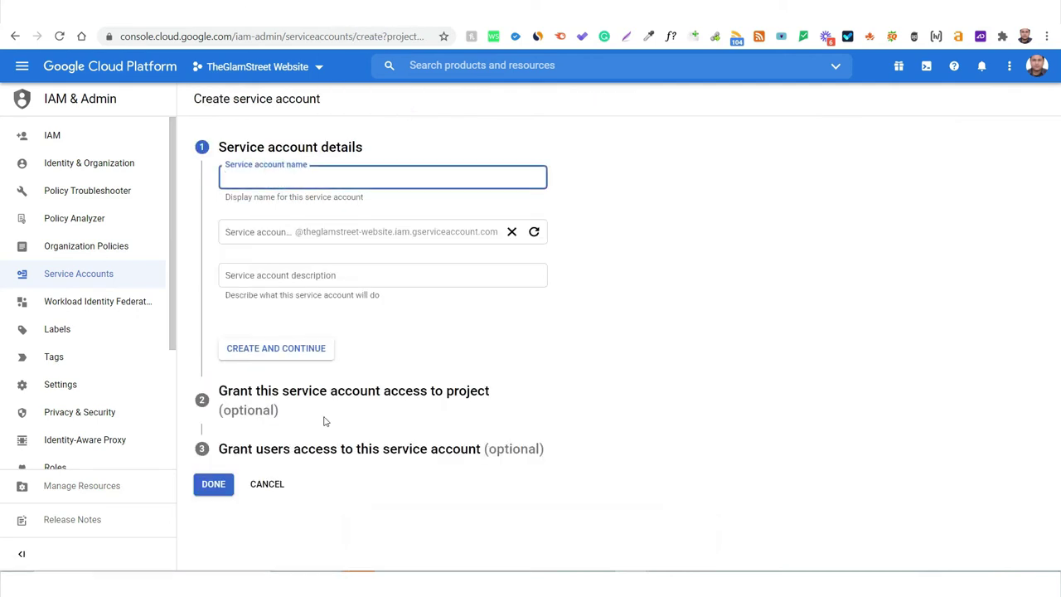
text(TheGlam)
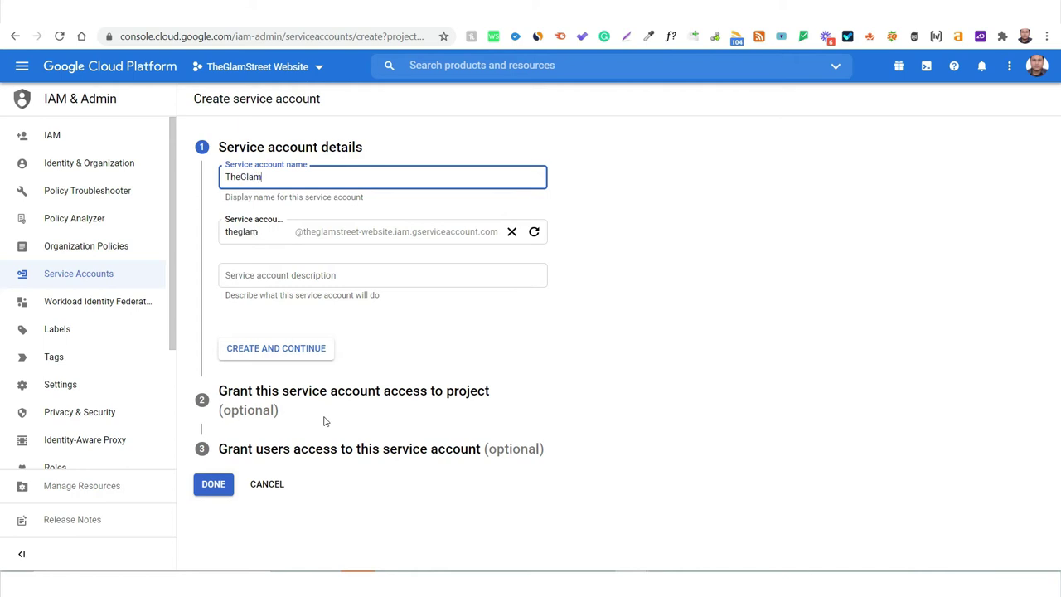
text(Street S)
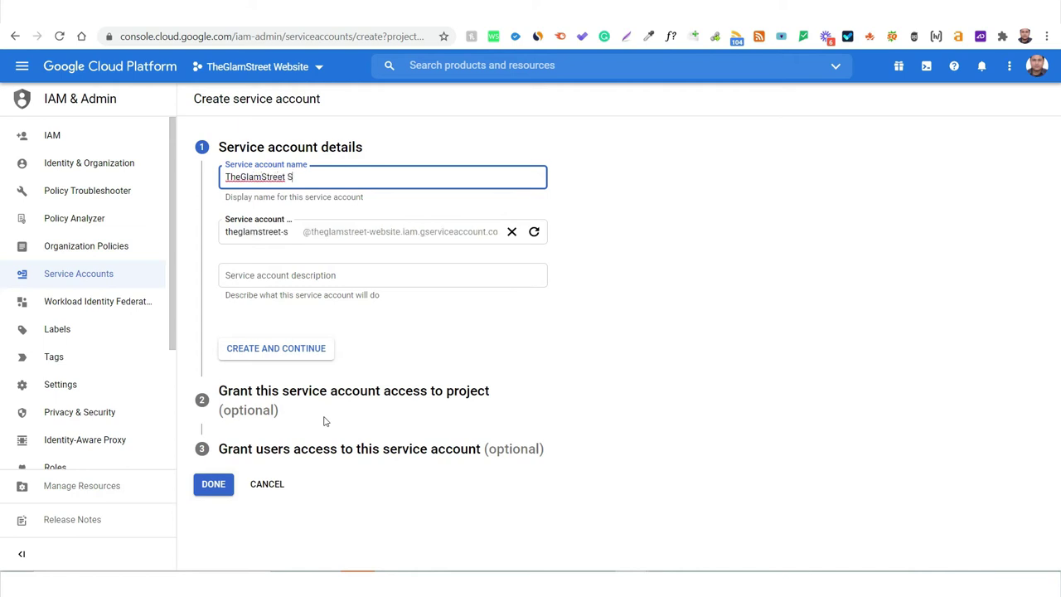
text(ervice Acc)
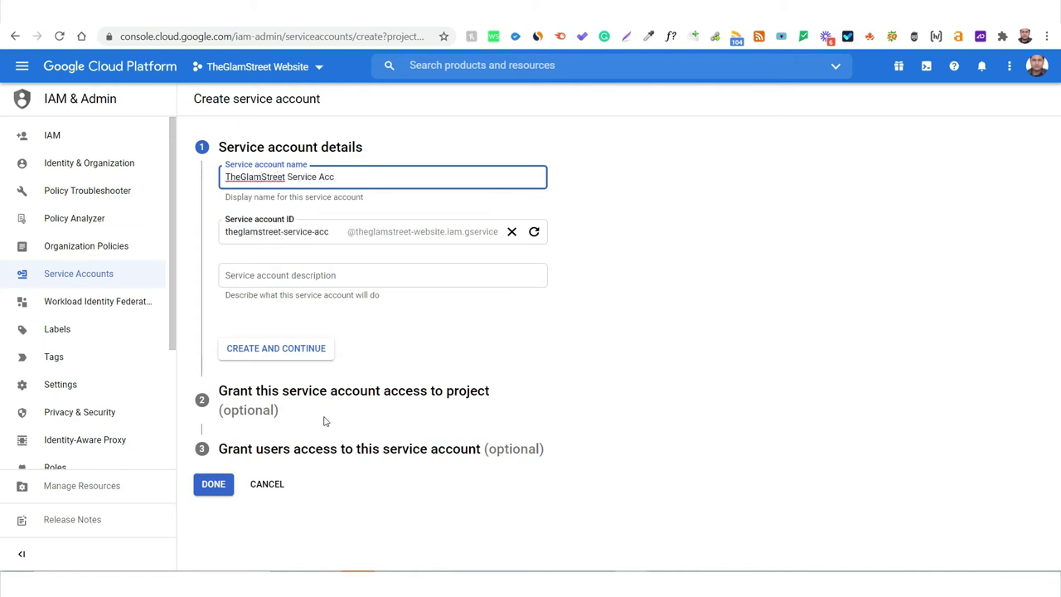
click(332, 279)
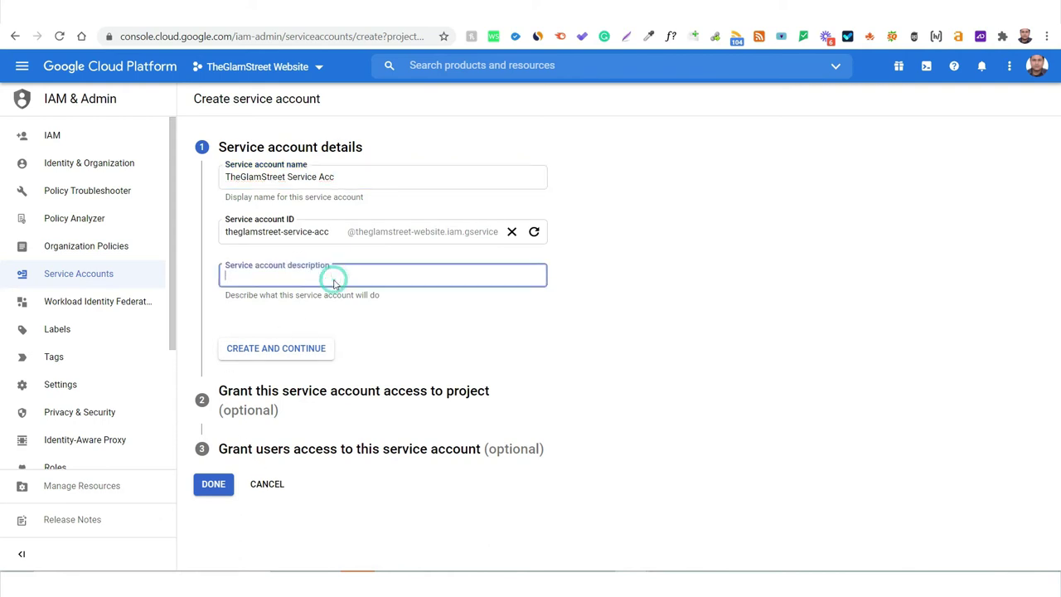
click(544, 335)
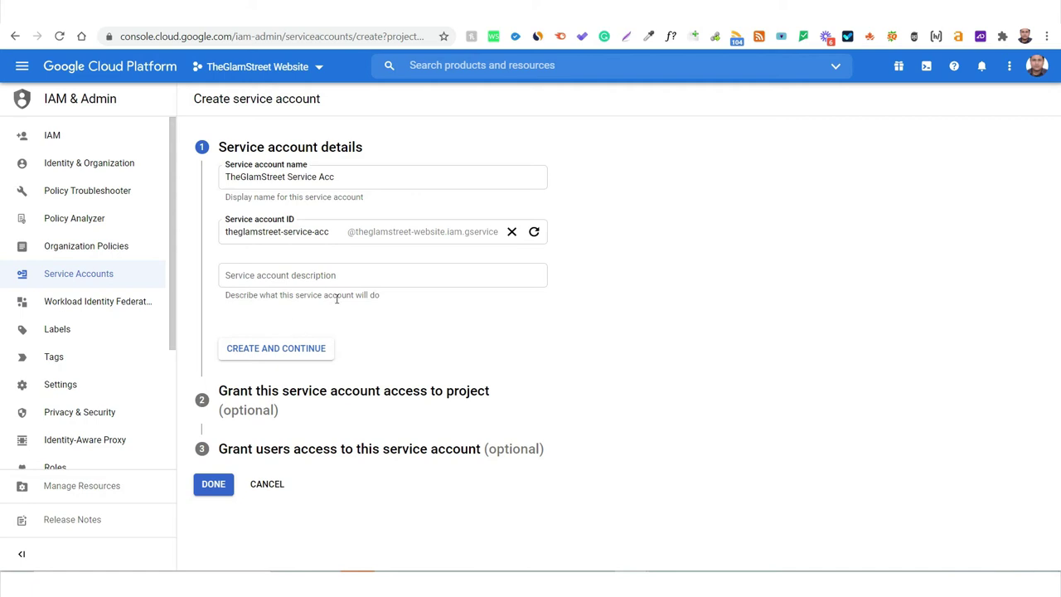
click(308, 351)
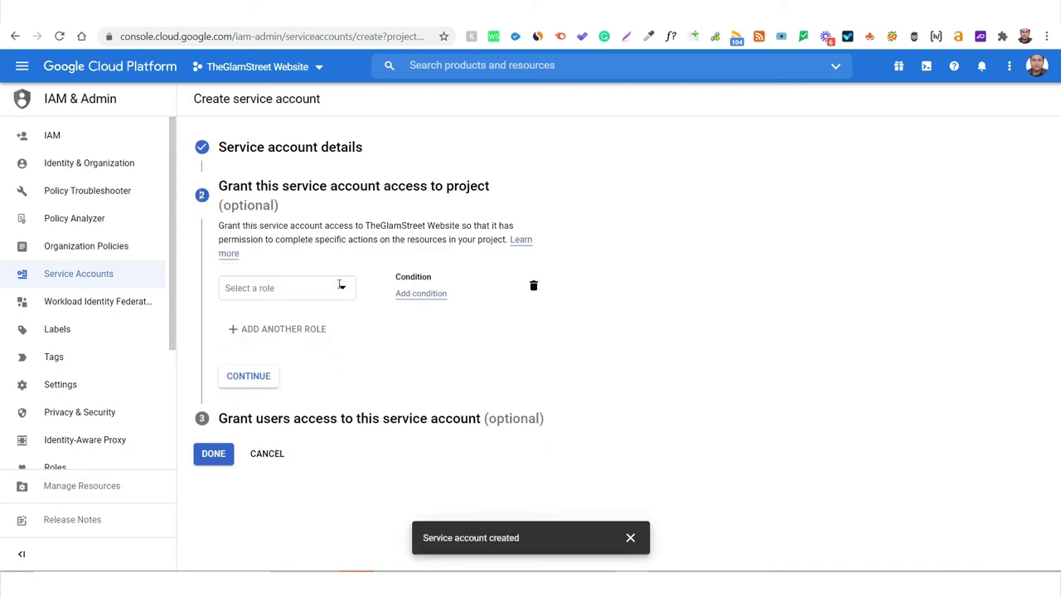
Step: Grant the service account the Basic > Owner role and continue
click(342, 290)
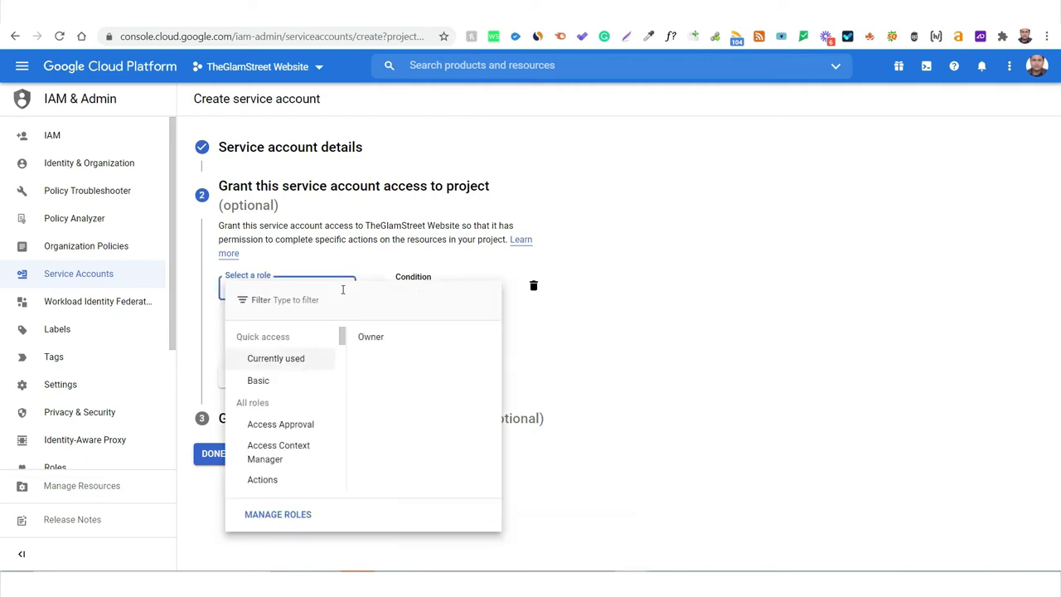
click(367, 337)
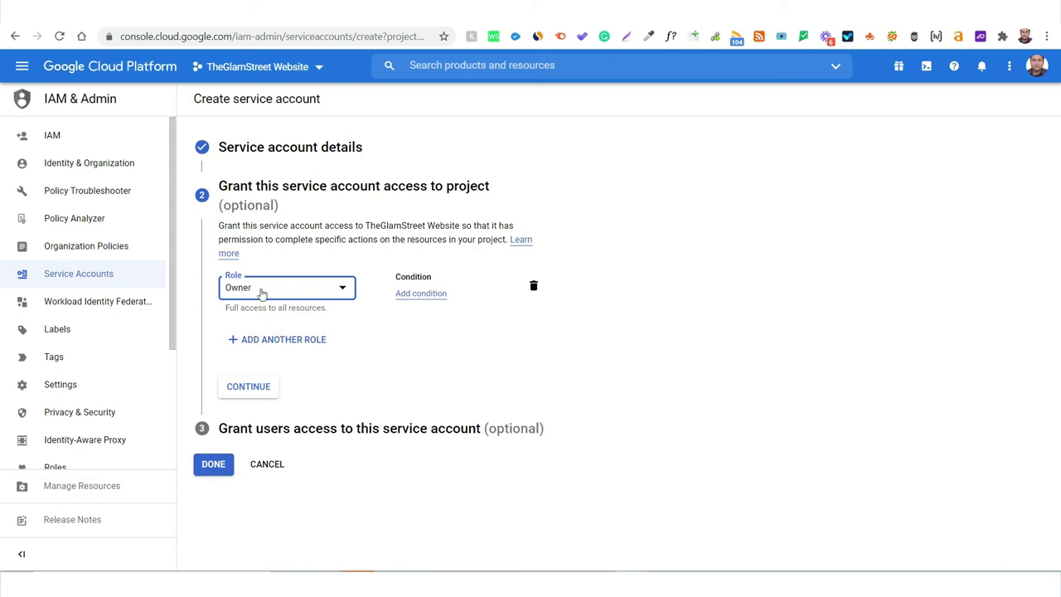
click(246, 387)
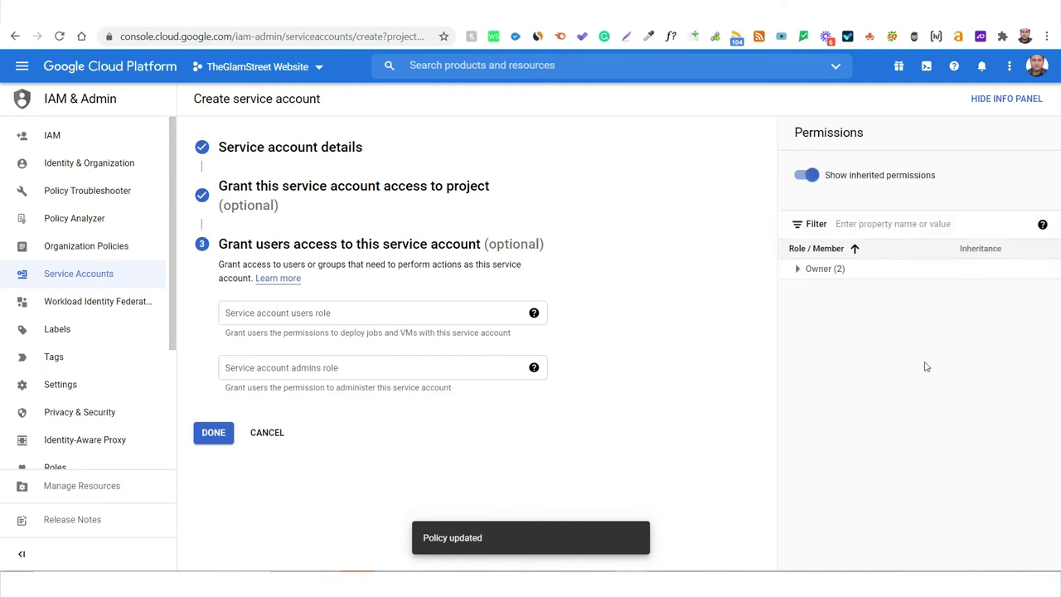
Step: Skip the optional user access, finish the service account, and open its actions menu
click(269, 313)
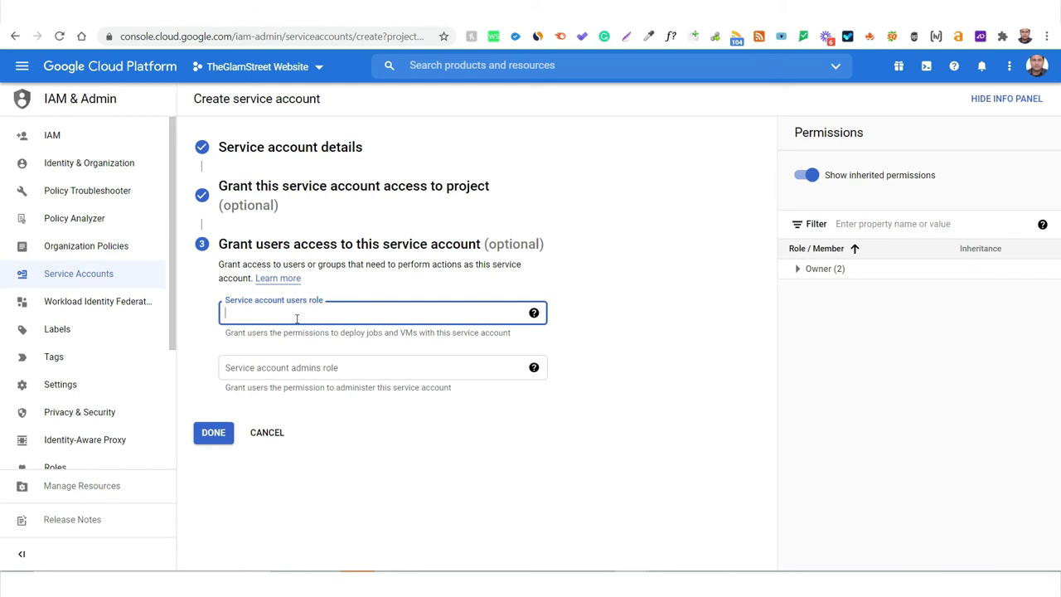
click(215, 434)
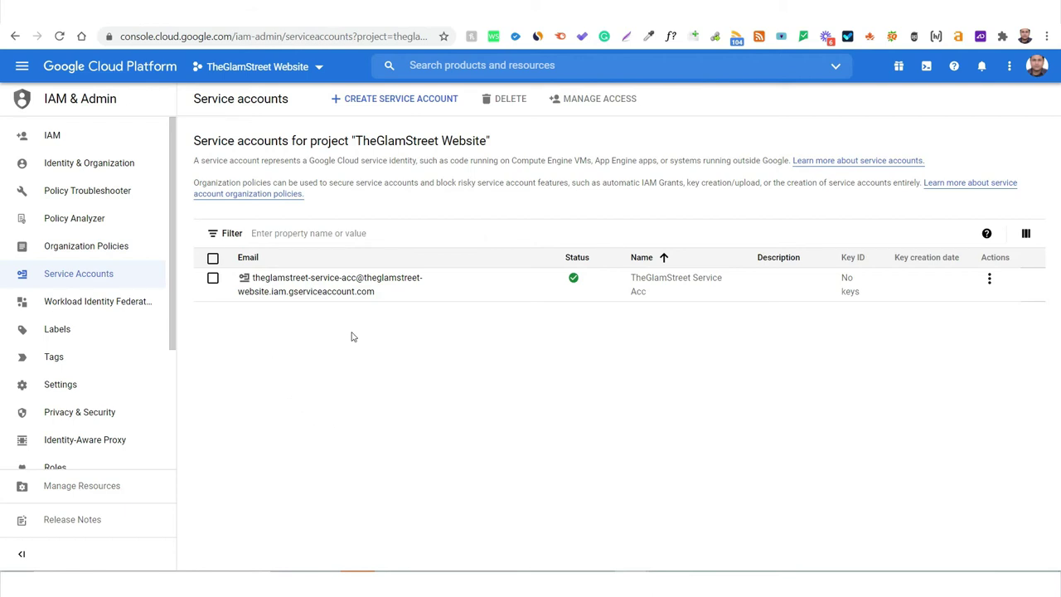
click(317, 68)
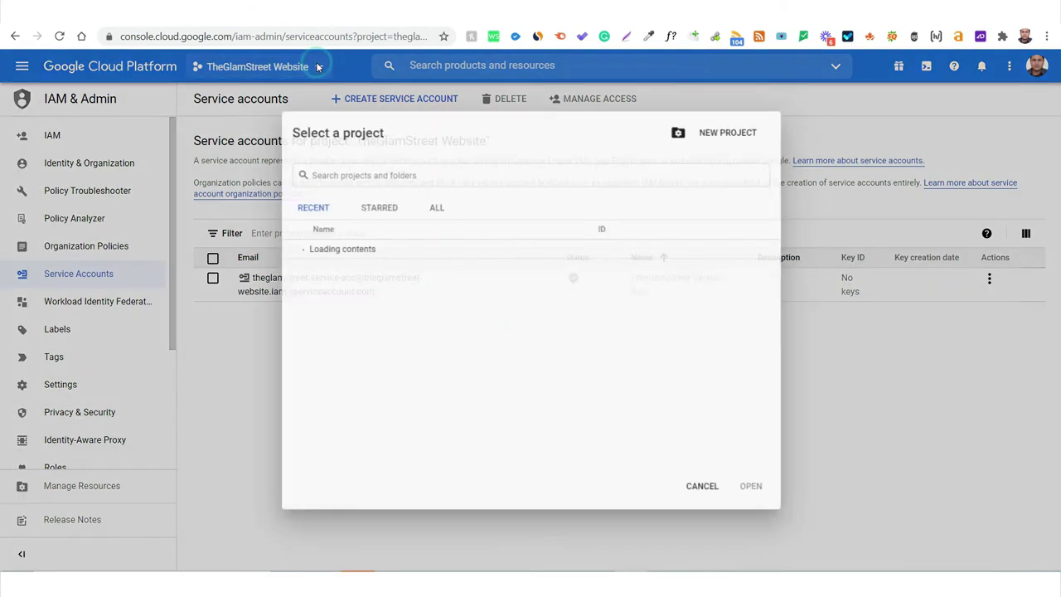
click(856, 388)
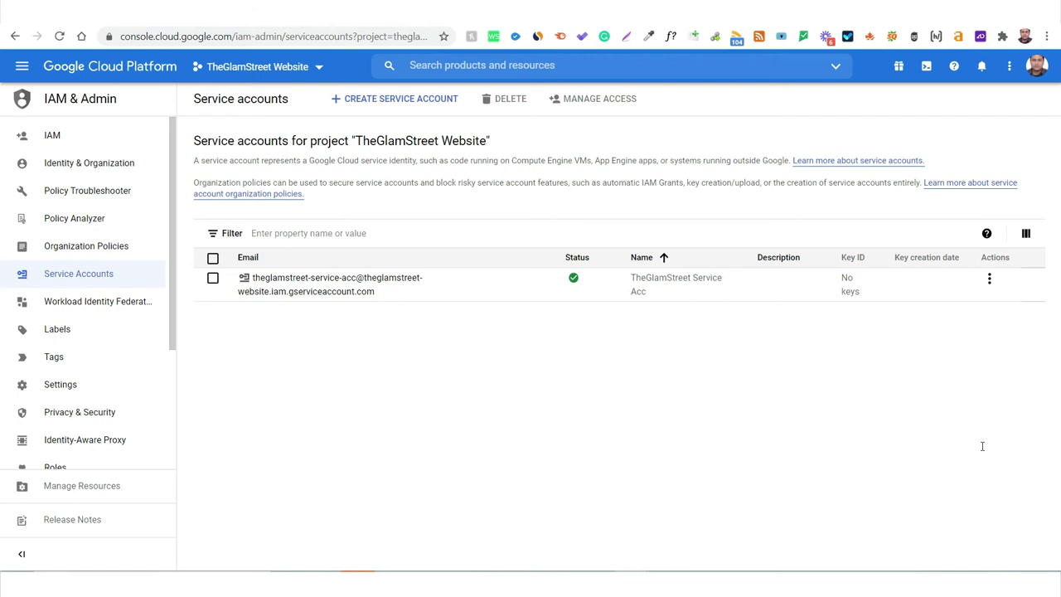
click(988, 281)
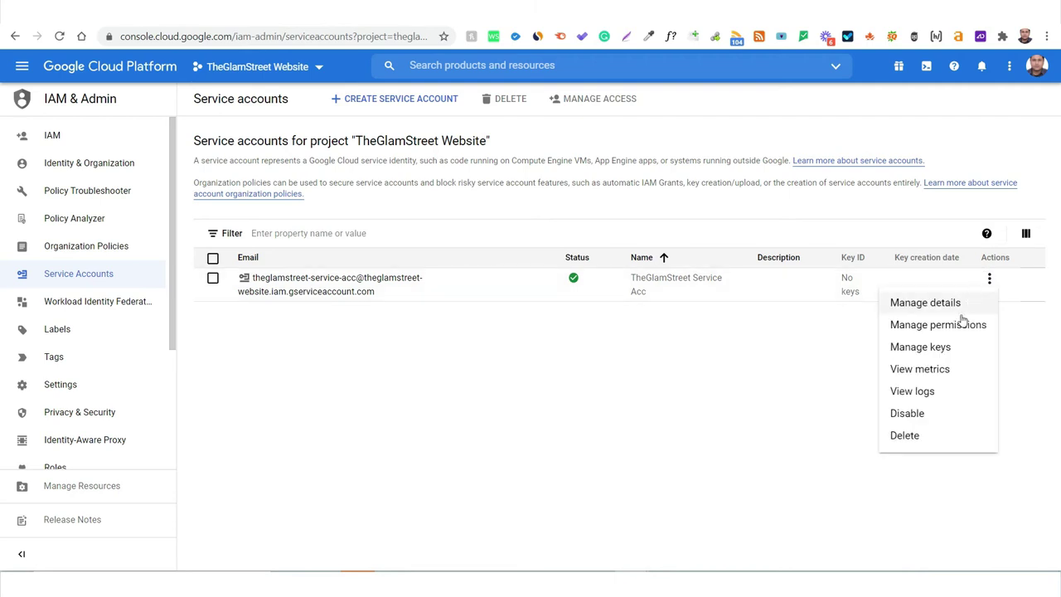
Step: Create and download a new JSON private key for TheGlamStreet Service Acc
click(943, 353)
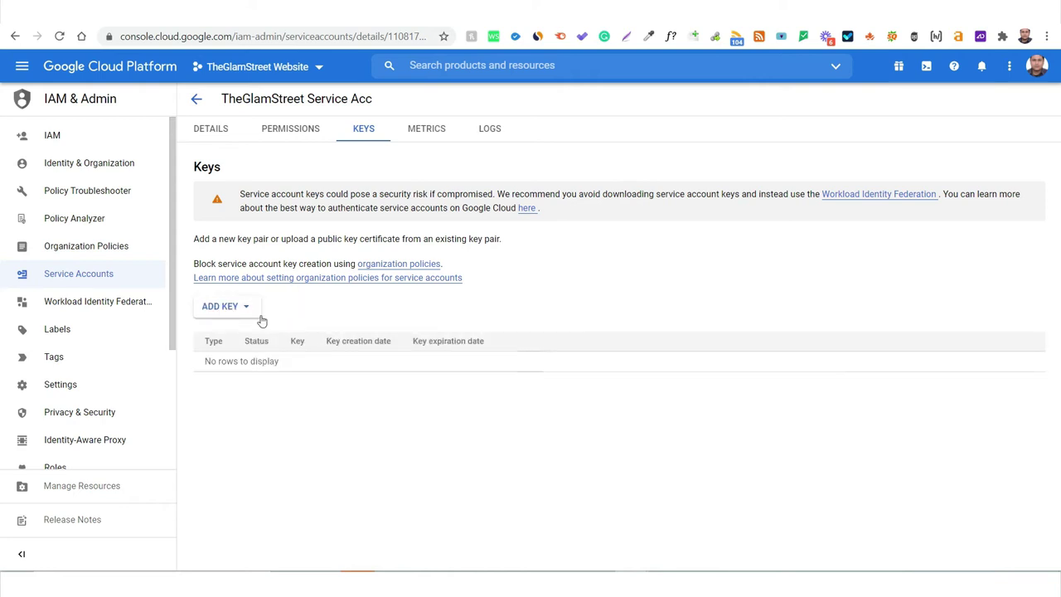
click(245, 308)
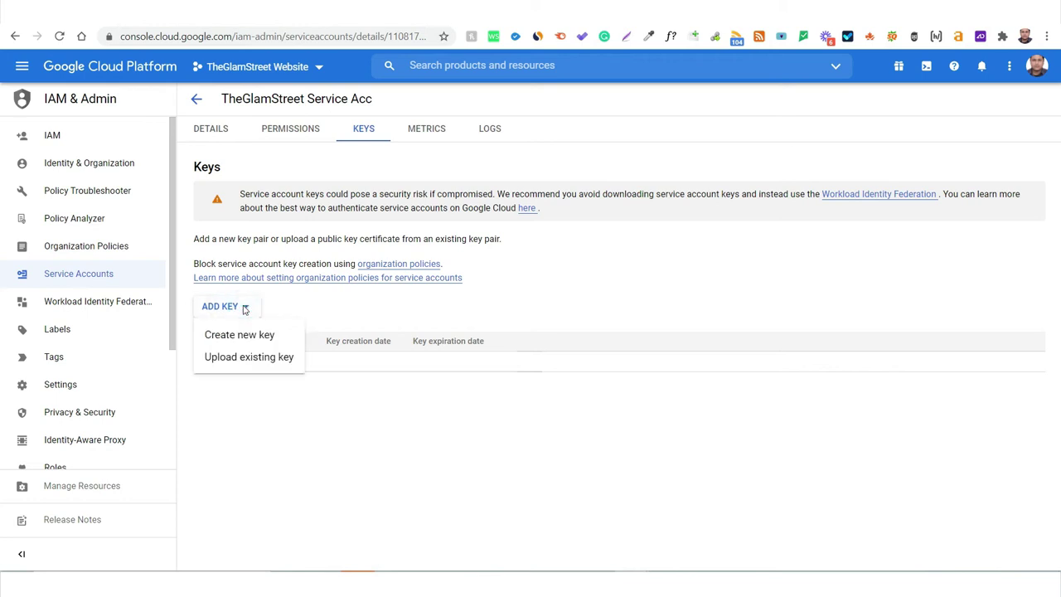
click(244, 336)
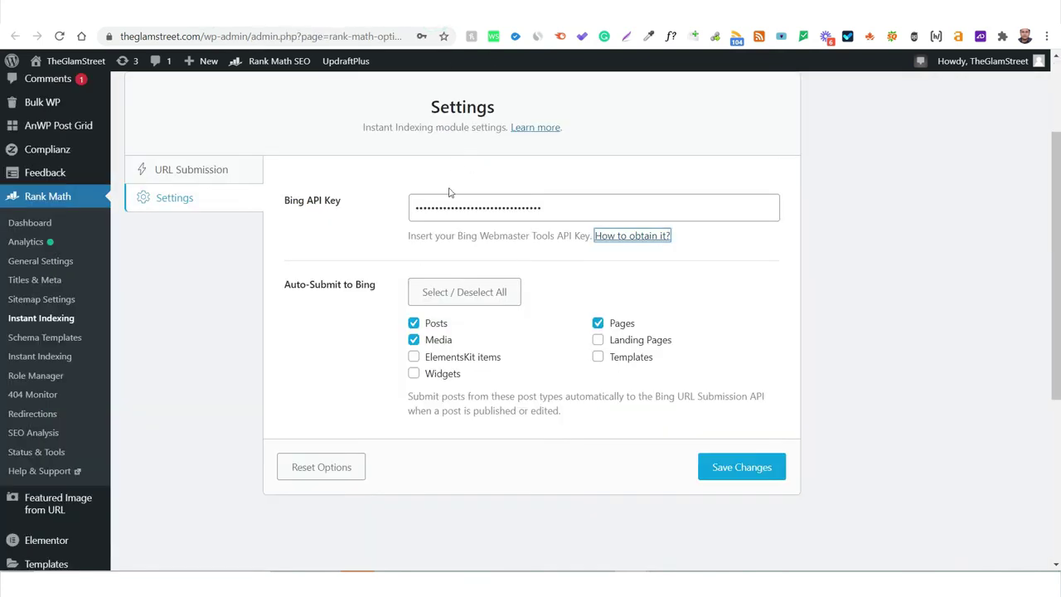
click(39, 355)
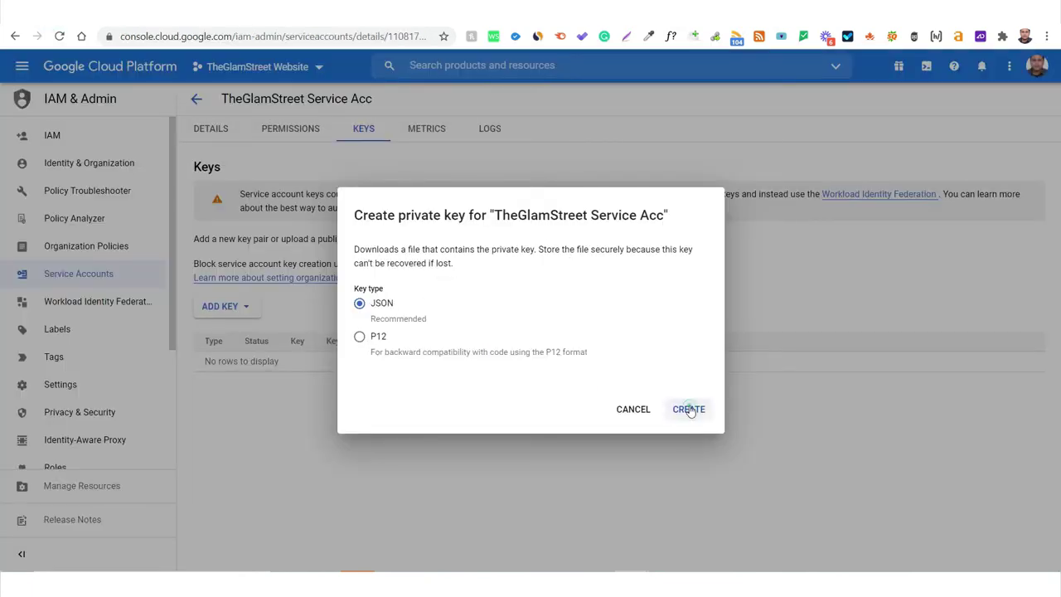
click(688, 408)
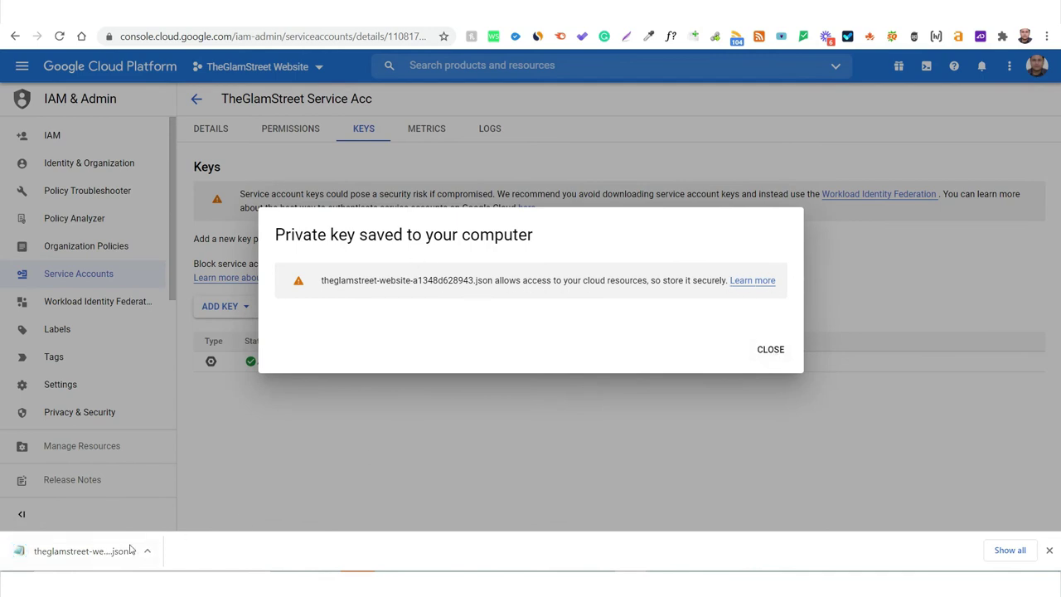
Step: Dismiss the key-saved notice and open the downloaded JSON key file
click(769, 353)
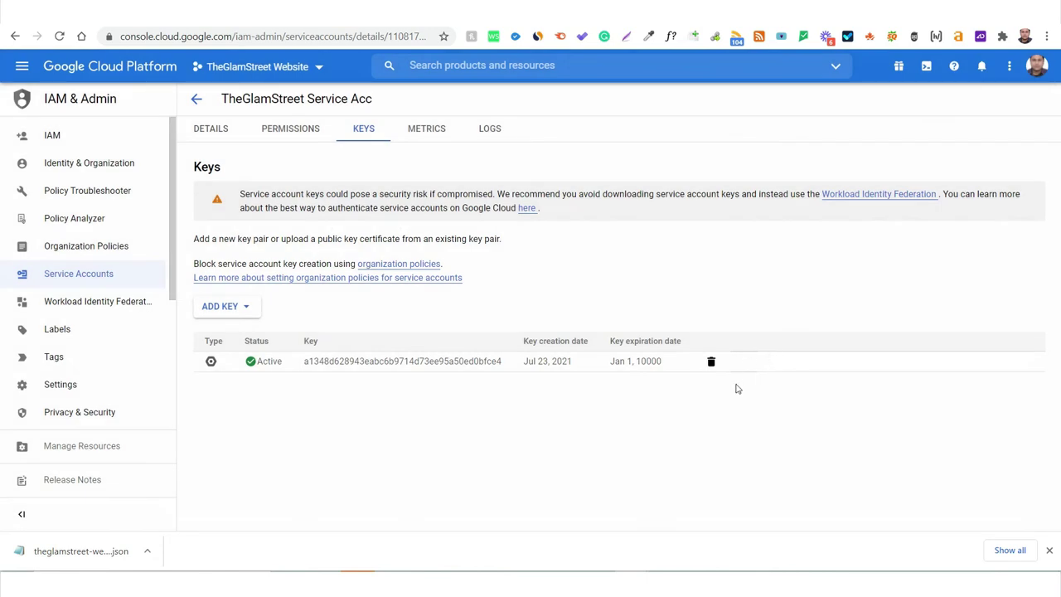
right_click(76, 553)
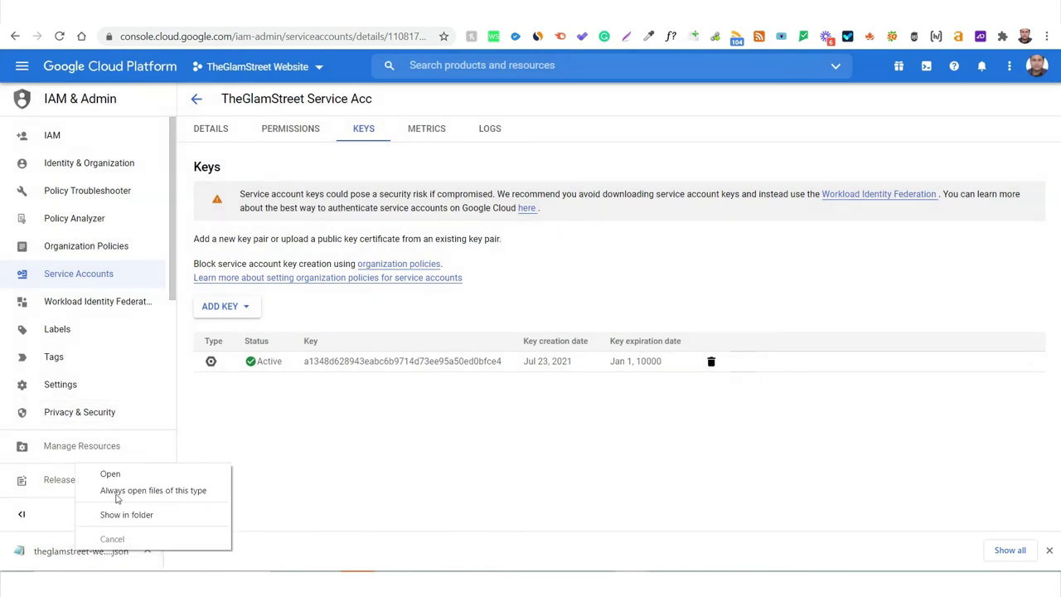
click(111, 474)
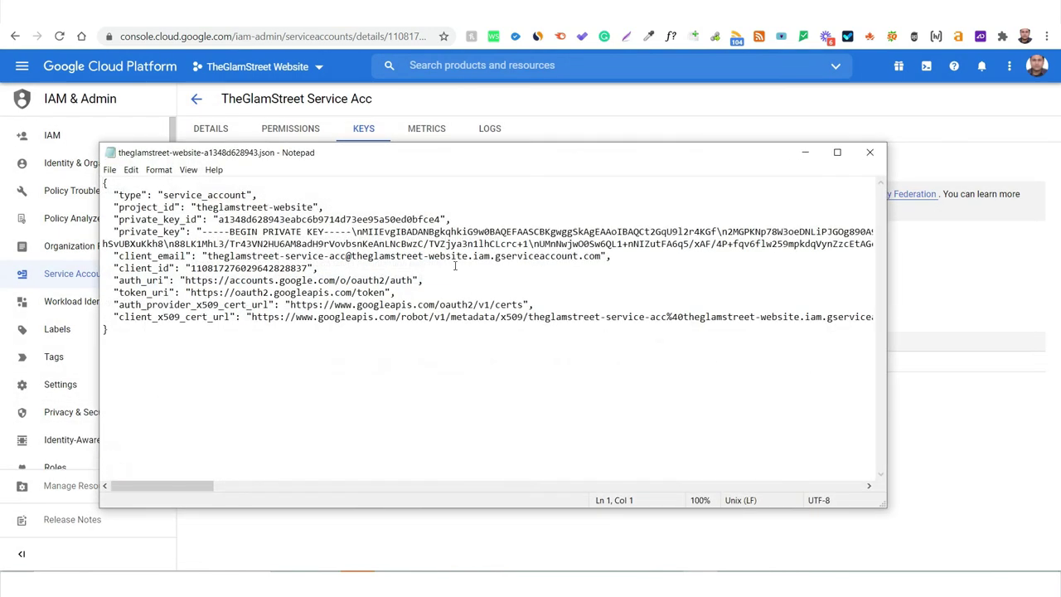
Step: Select and copy the whole JSON key in Notepad, then return to the Instant Indexing tab
click(428, 243)
key(ctrl+a)
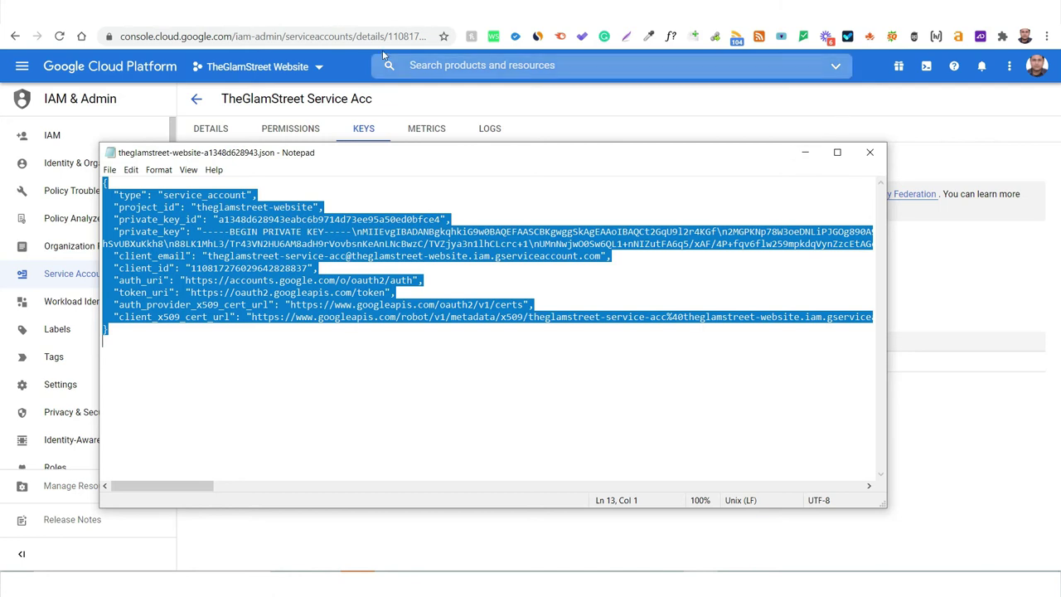
click(498, 13)
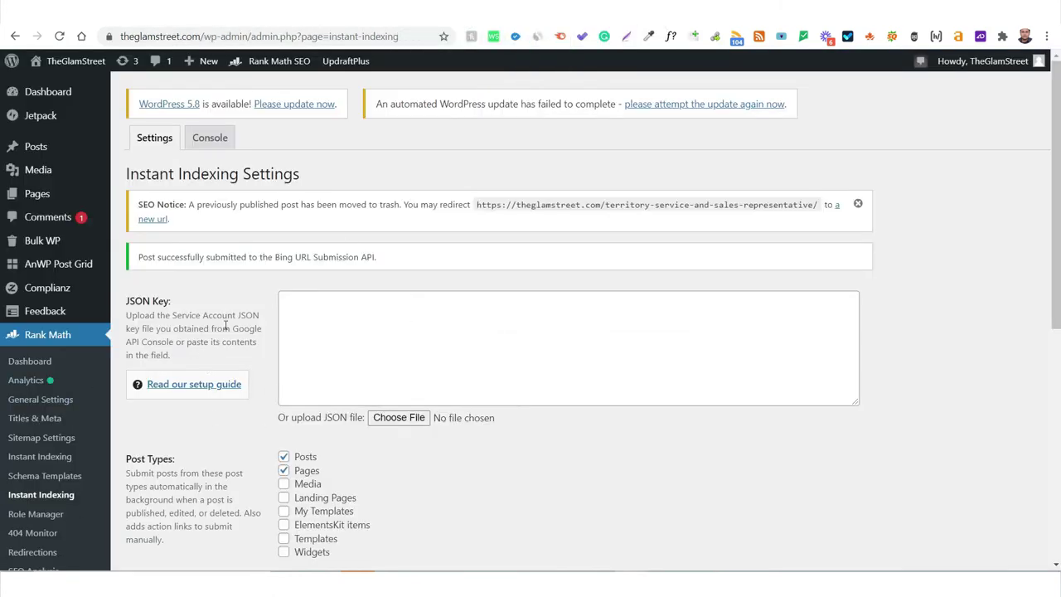
Step: Paste the service-account JSON key into the JSON Key field and save the settings
click(318, 310)
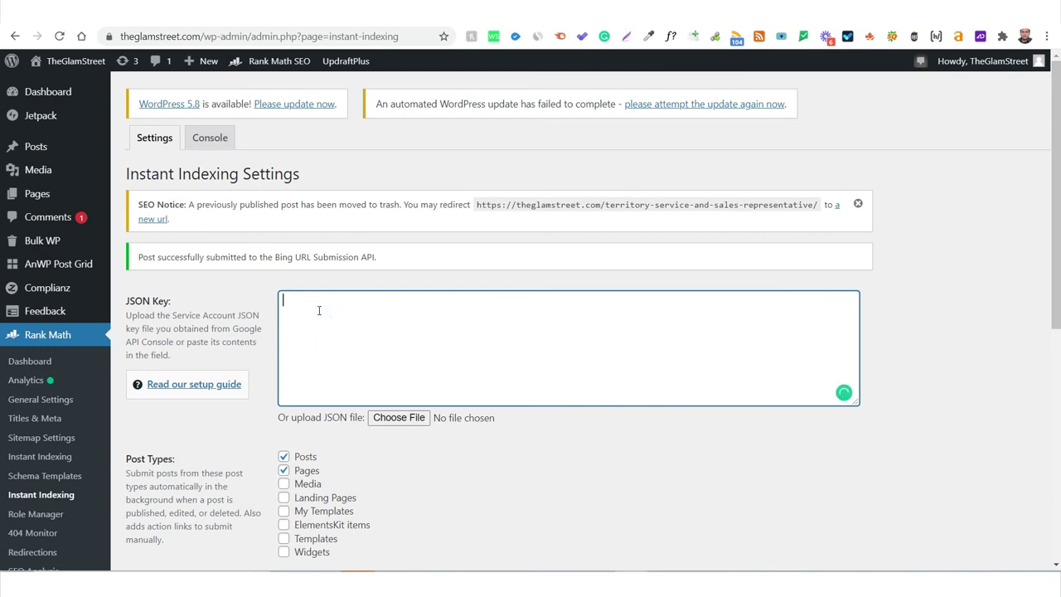
key(ctrl+v)
scroll(318, 310, up, 1)
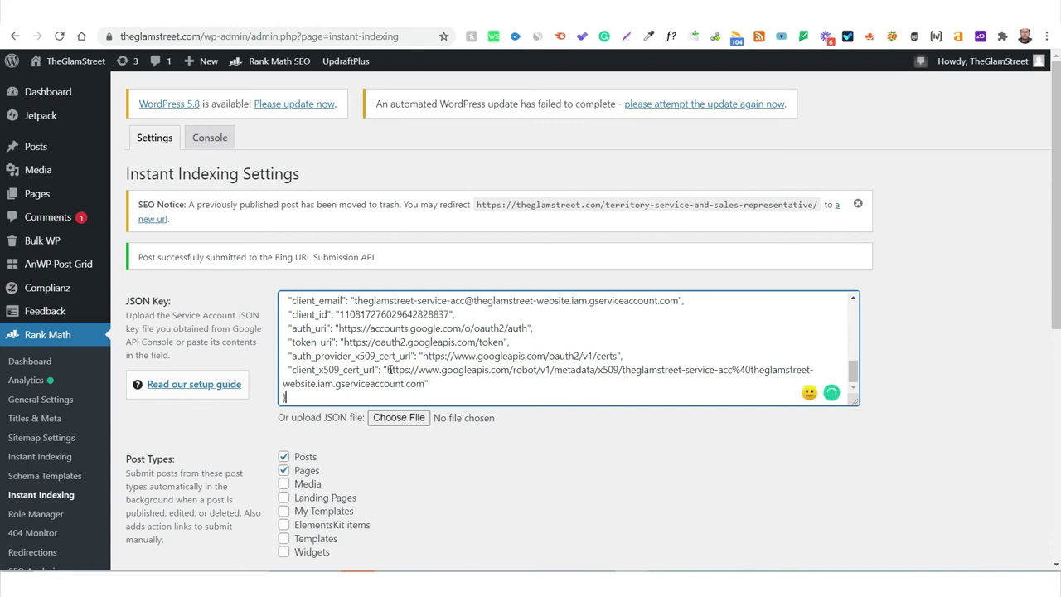
scroll(396, 352, up, 10)
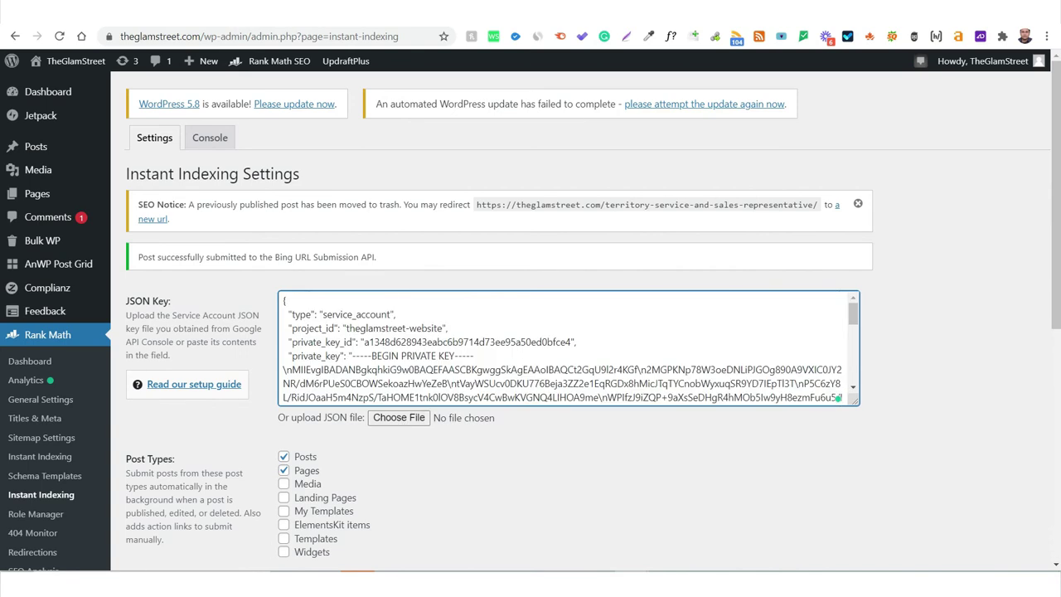
scroll(497, 356, down, 10)
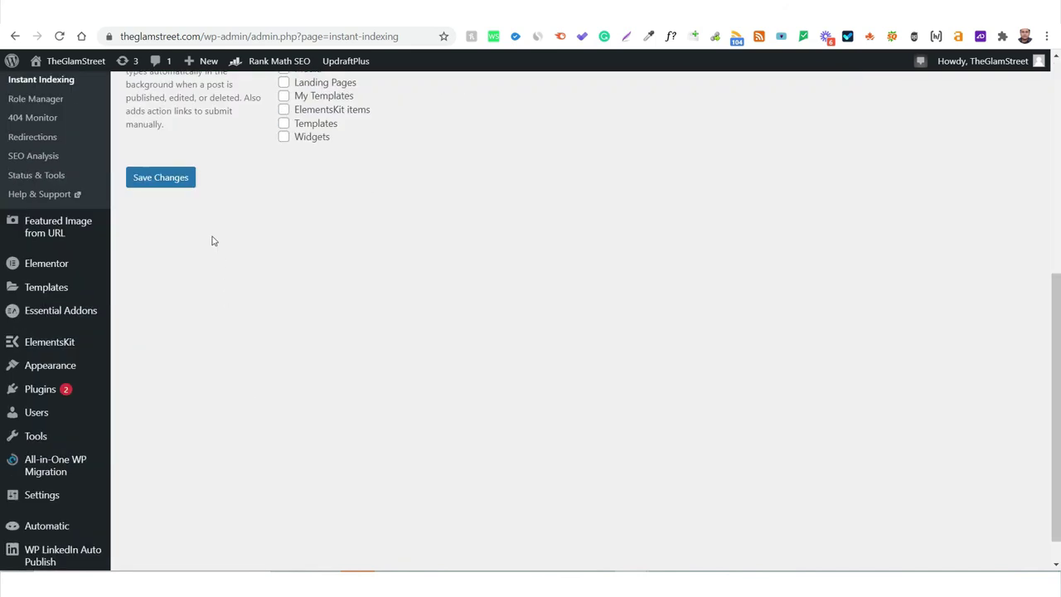
click(174, 182)
scroll(466, 372, up, 3)
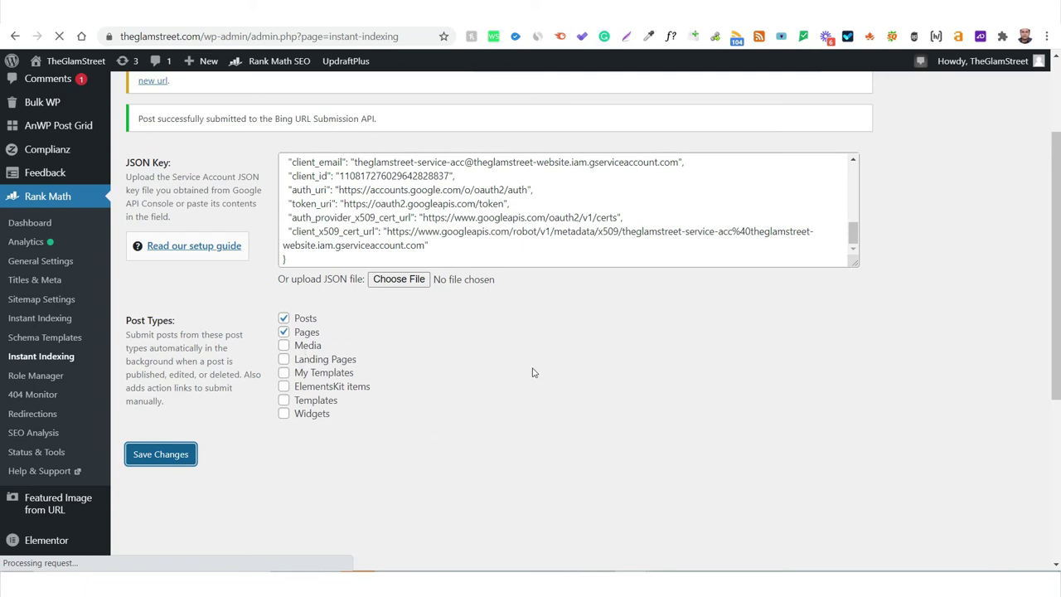
scroll(533, 372, up, 2)
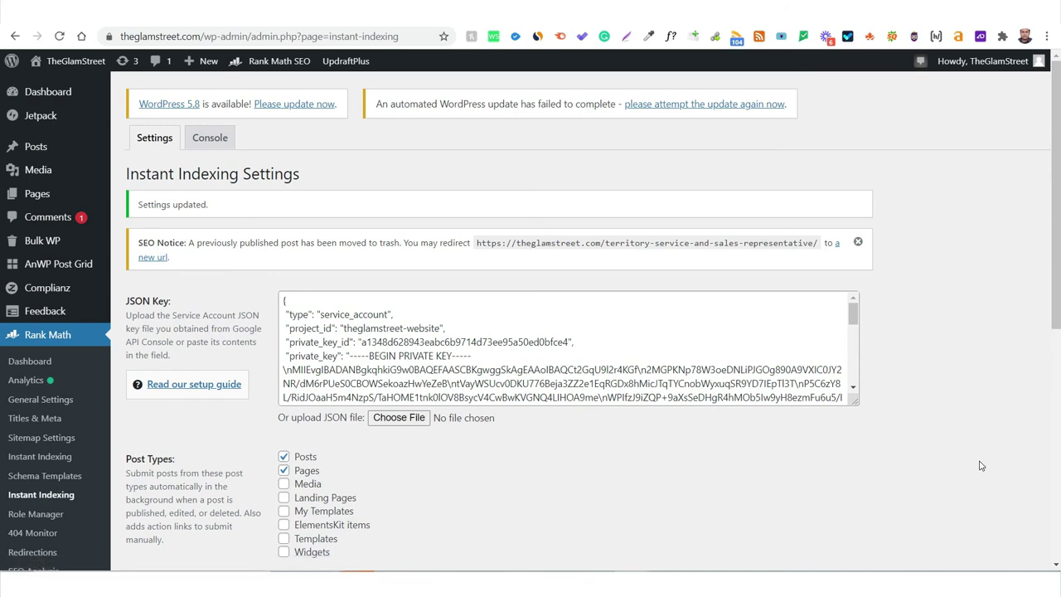
scroll(364, 319, down, 10)
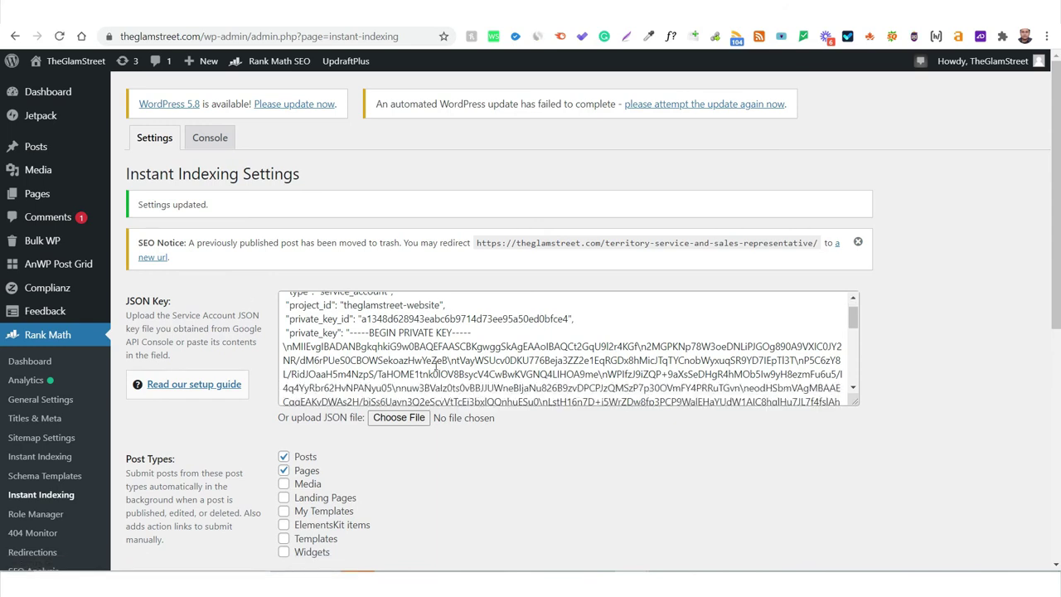
scroll(583, 414, down, 1)
scroll(576, 442, down, 3)
scroll(573, 442, up, 5)
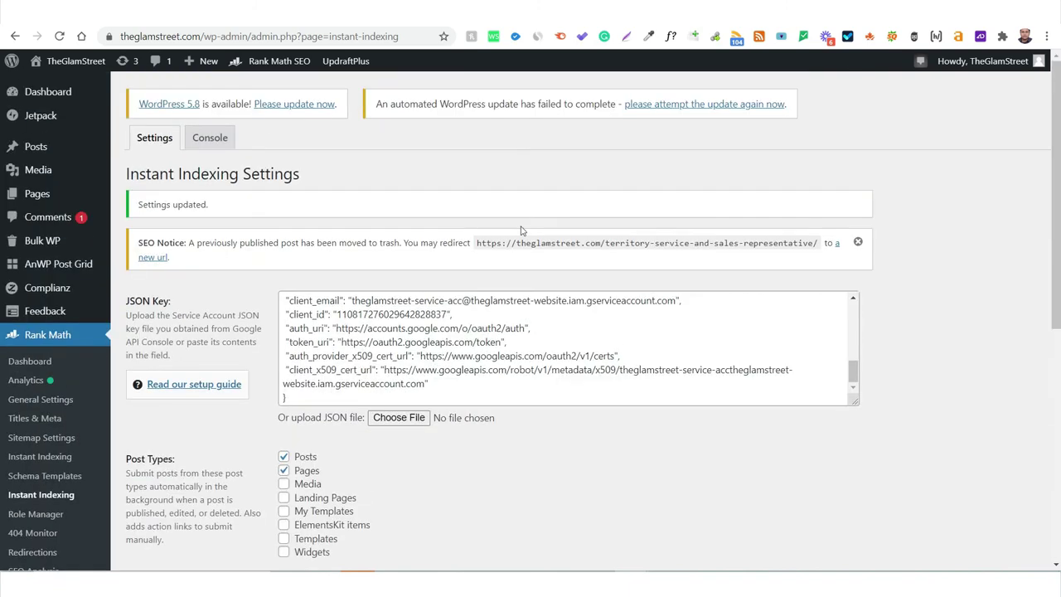
click(156, 141)
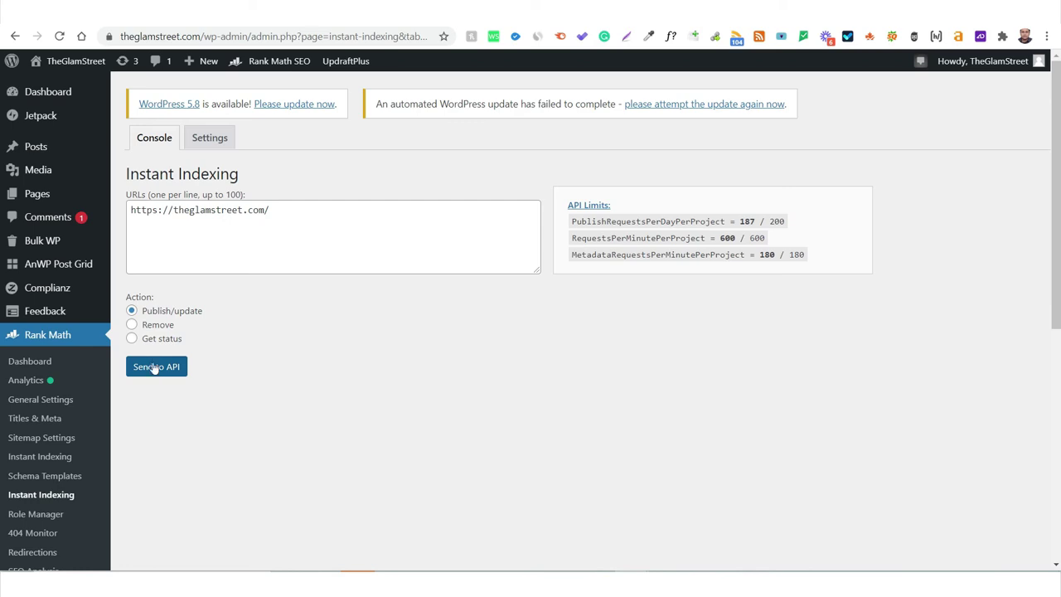
click(131, 339)
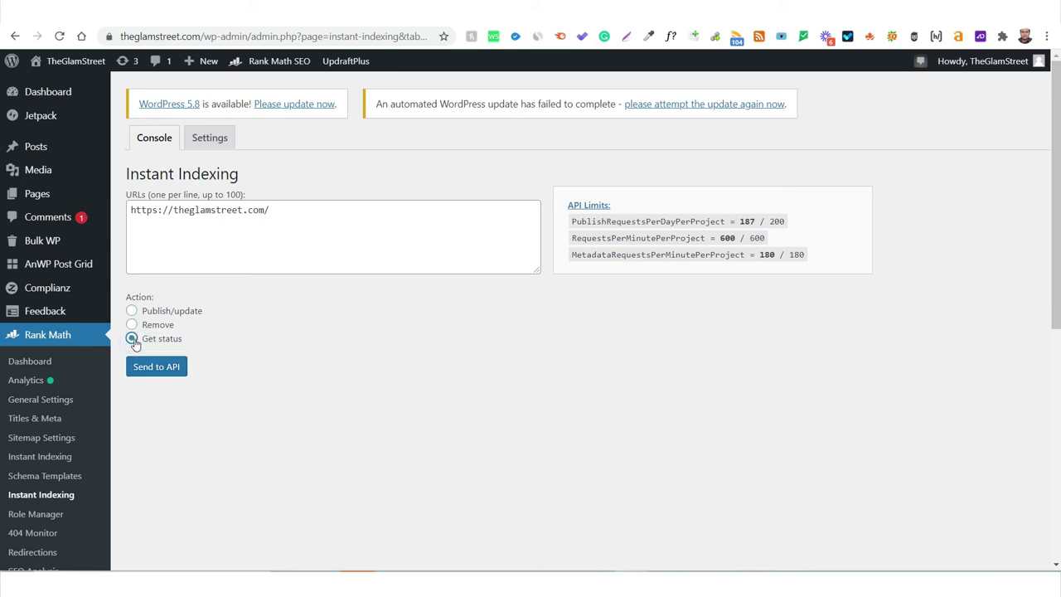
click(142, 372)
drag(785, 221, 768, 221)
Step: Check the 200 daily request limit and set the action back to Publish/update
click(289, 209)
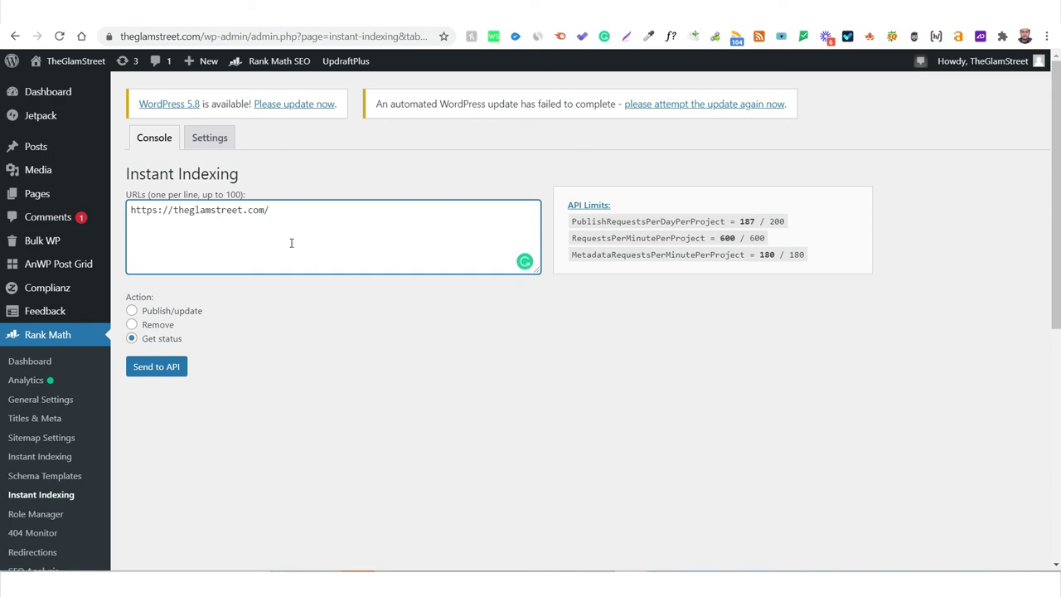
double_click(778, 221)
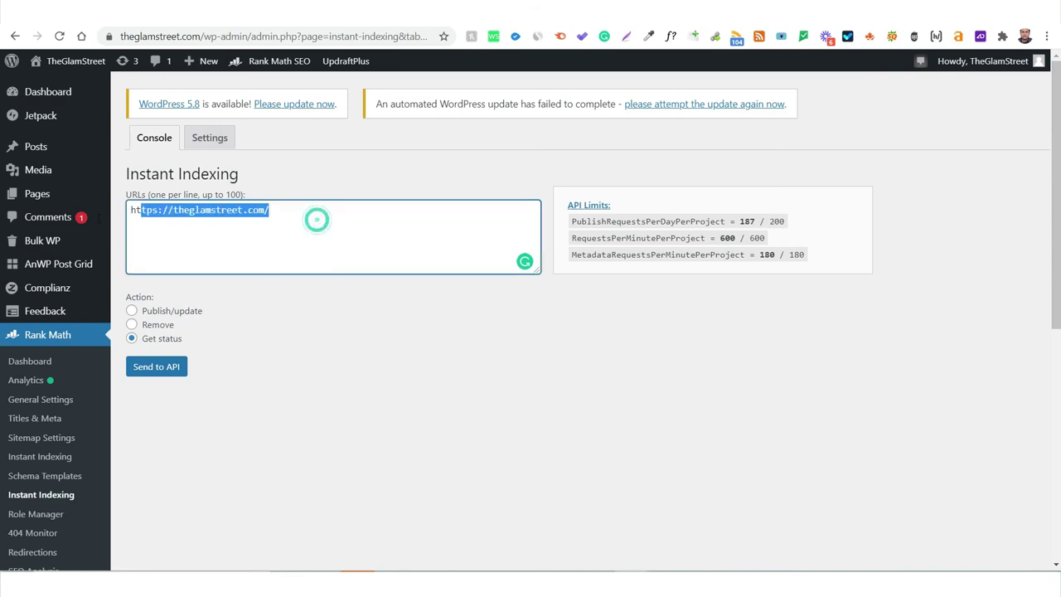
triple_click(317, 217)
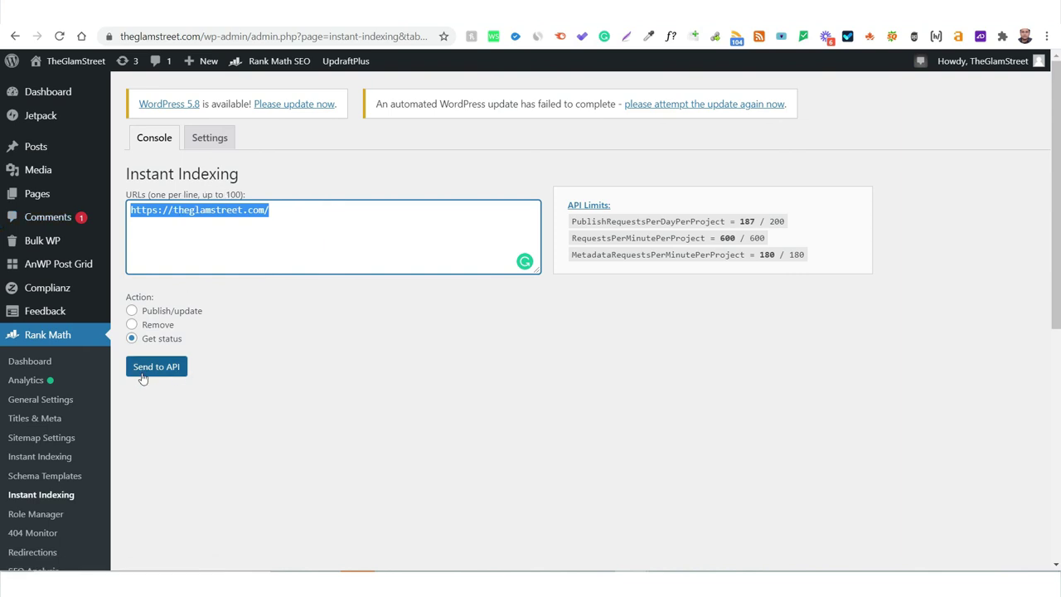
click(132, 311)
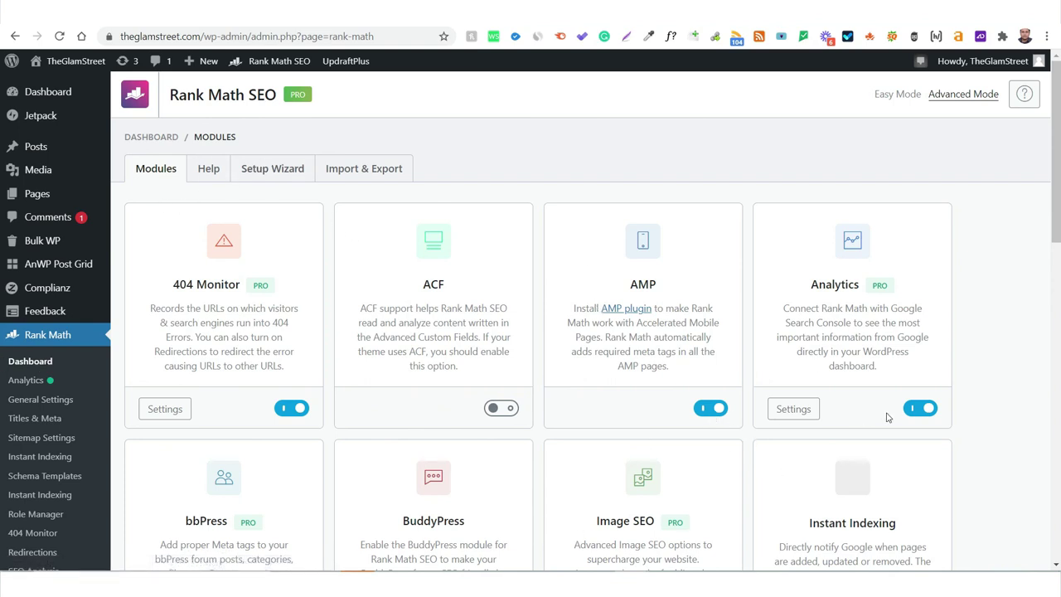
scroll(887, 417, down, 1)
Step: Toggle off the Instant Indexing module card, then go to the TheGlamStreet Website Cloud dashboard
scroll(887, 417, down, 2)
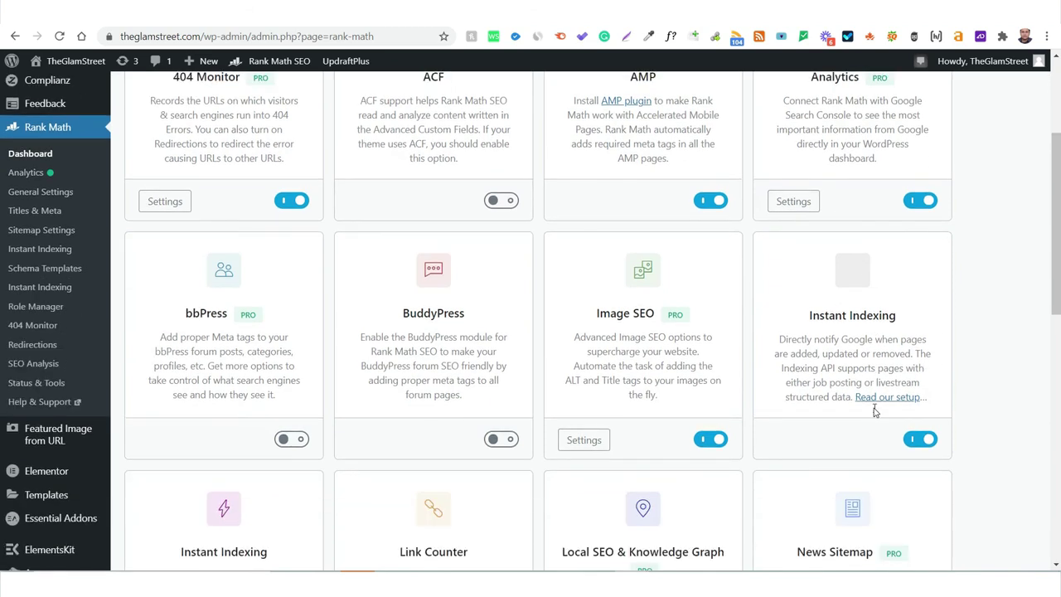
click(921, 439)
scroll(870, 396, up, 3)
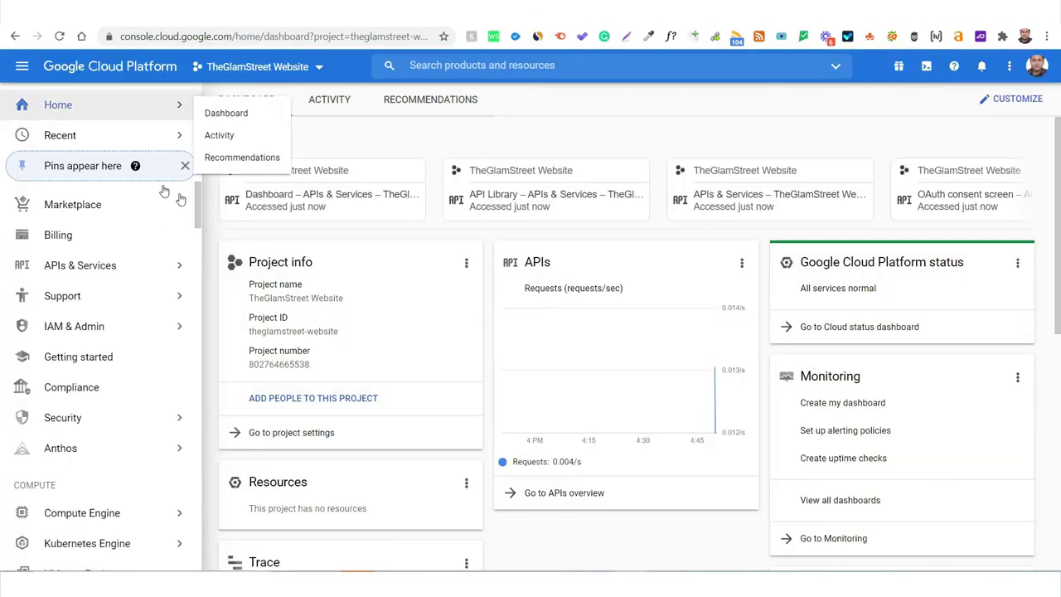
click(154, 204)
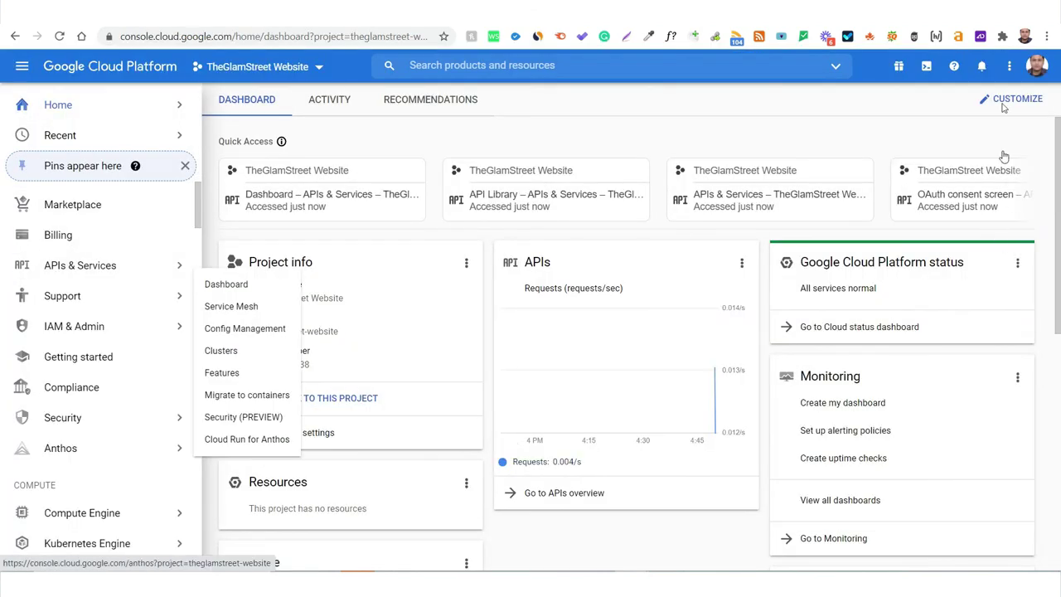
Step: Show the Cloud notifications listing the enabled indexing.googleapis.com service and project creation
click(982, 66)
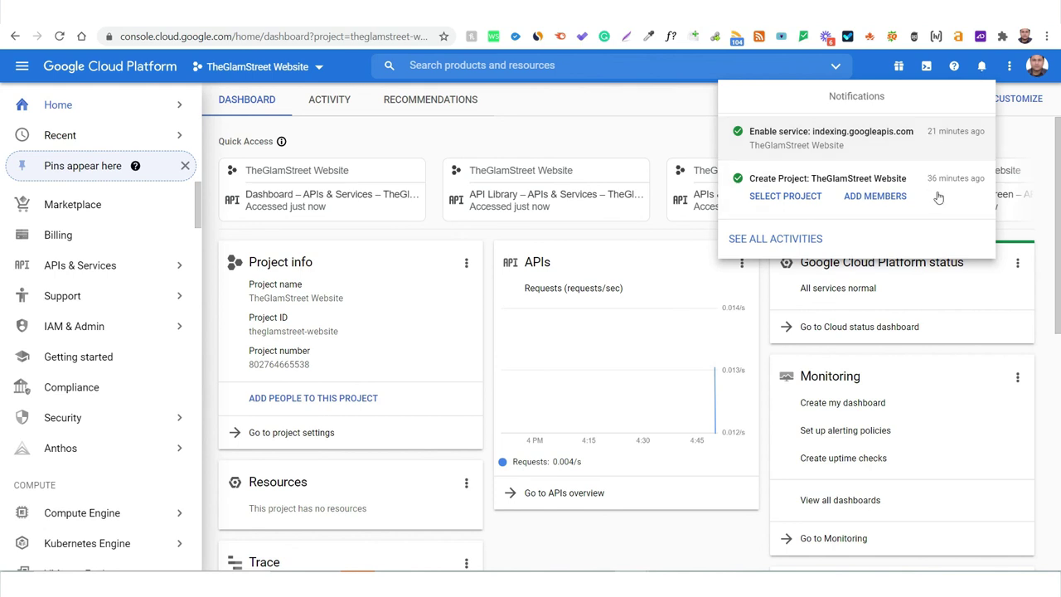